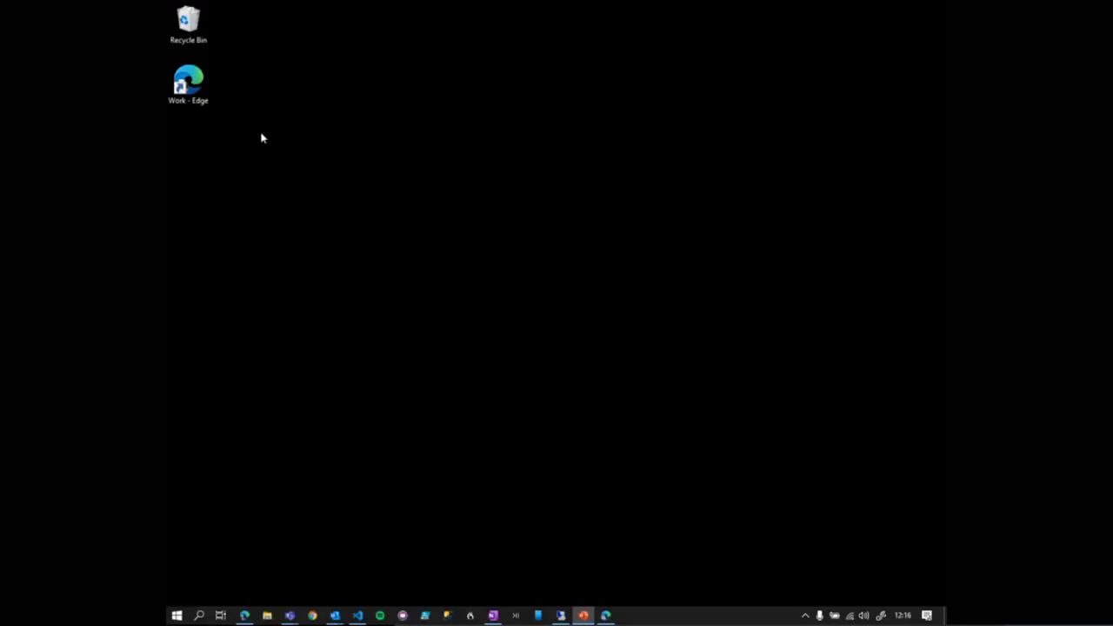
Step: Switch to Edge and view the admin centers and Business Central home page across the two tenant windows
click(605, 615)
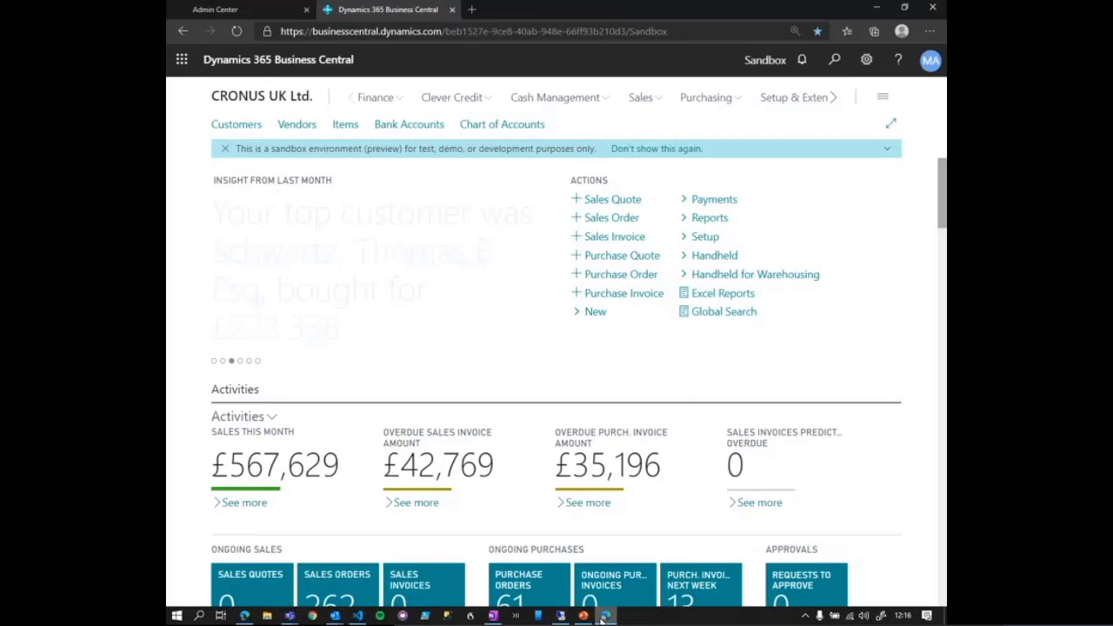
click(285, 7)
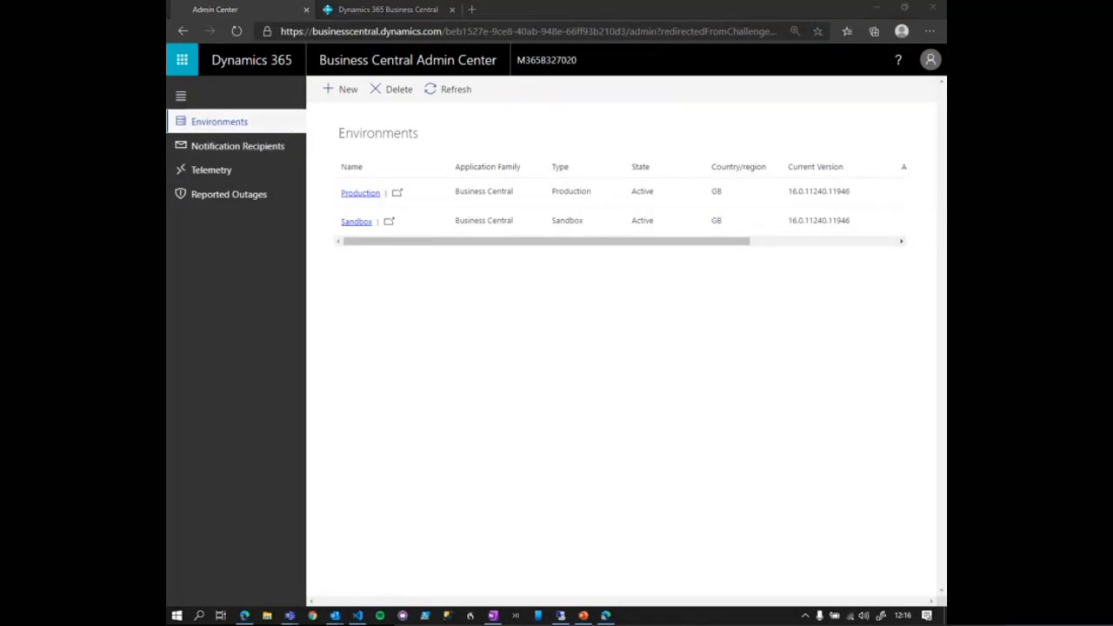
key(alt+Tab)
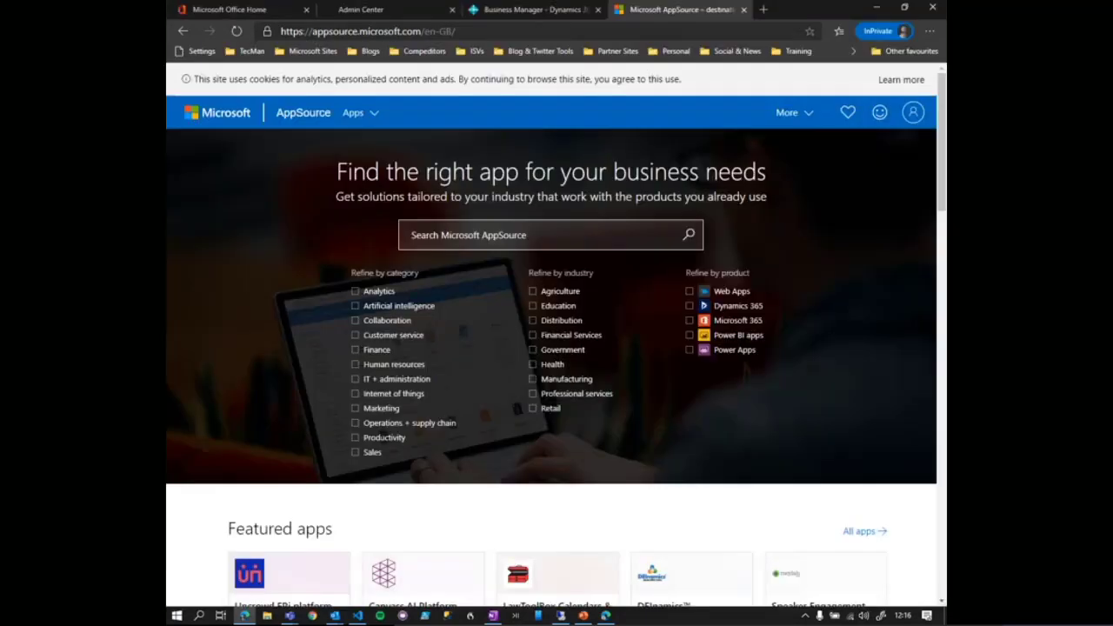
click(396, 11)
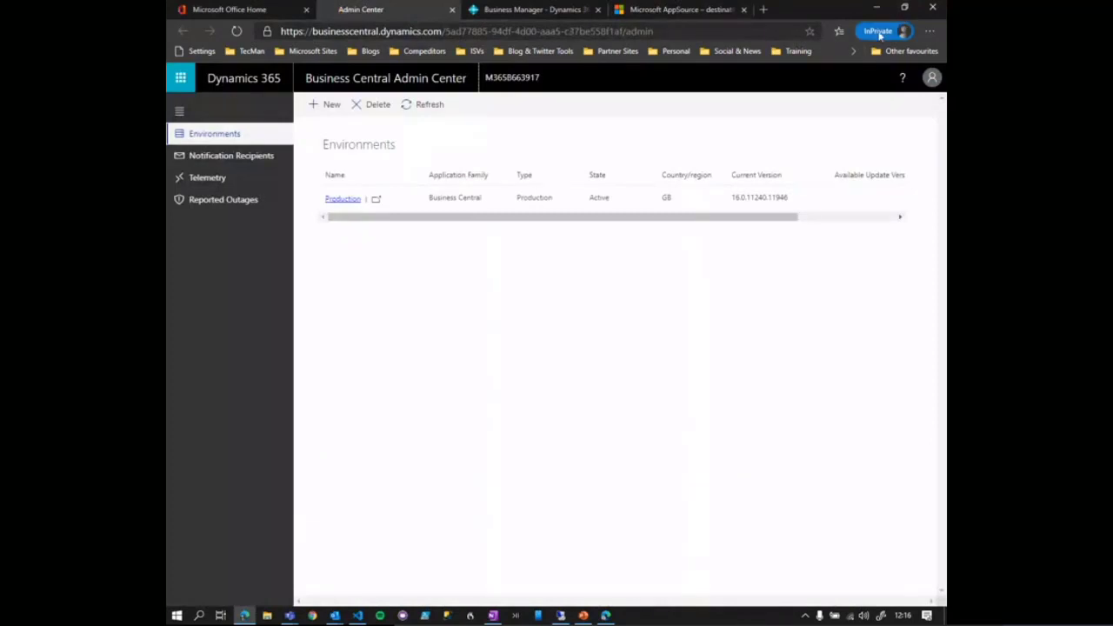
click(525, 10)
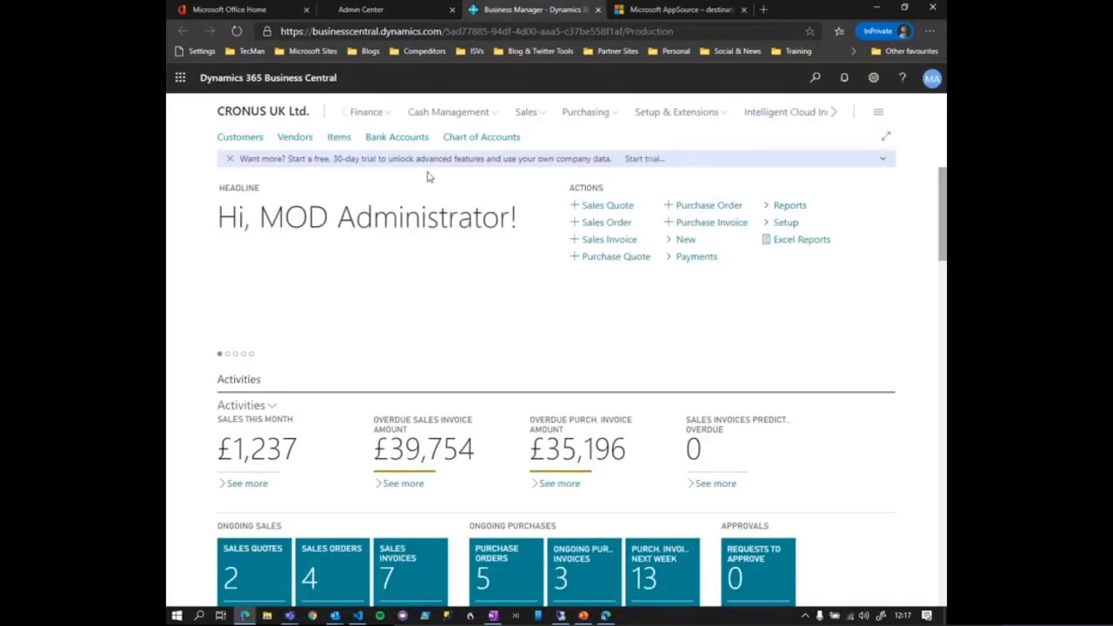
Step: Try to create a sandbox-type environment named Sandbox in the admin center as a copy of Production
click(391, 10)
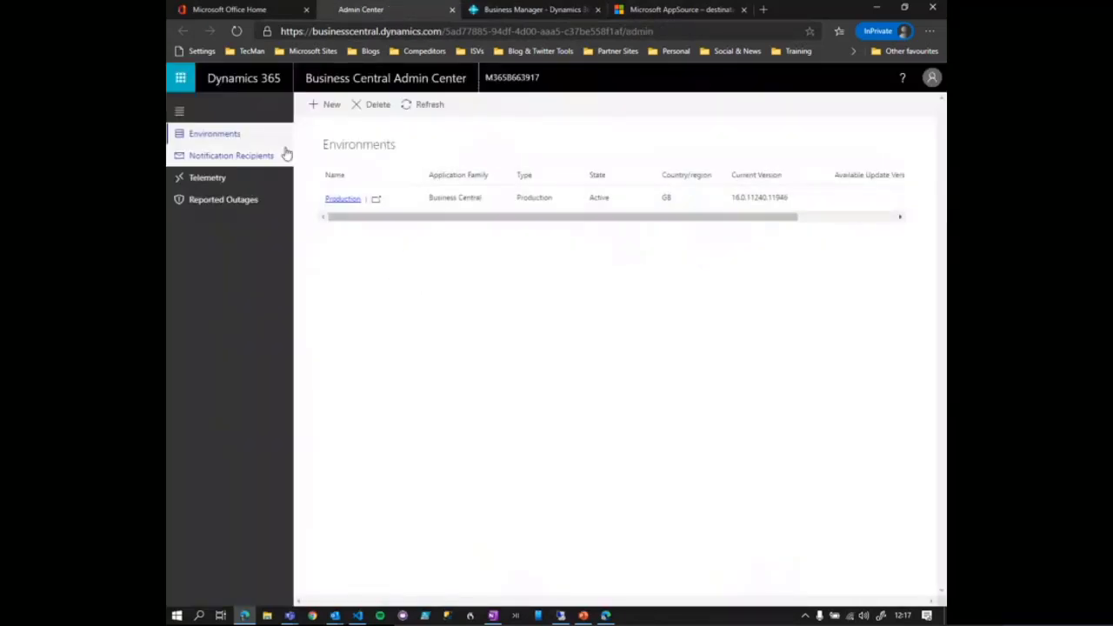
click(326, 106)
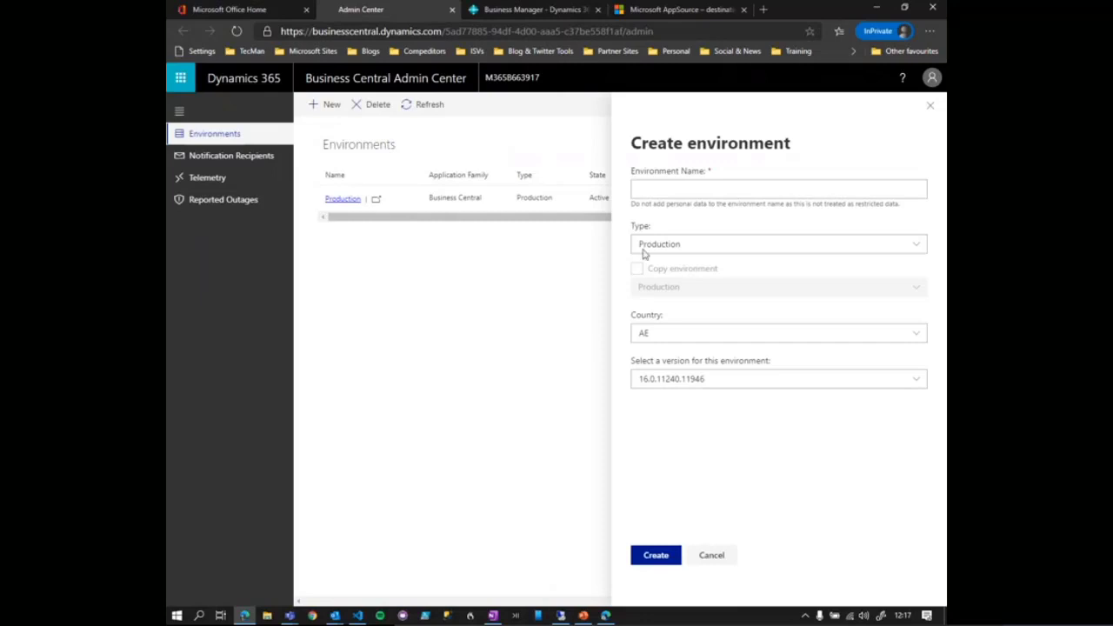
click(658, 188)
text(S)
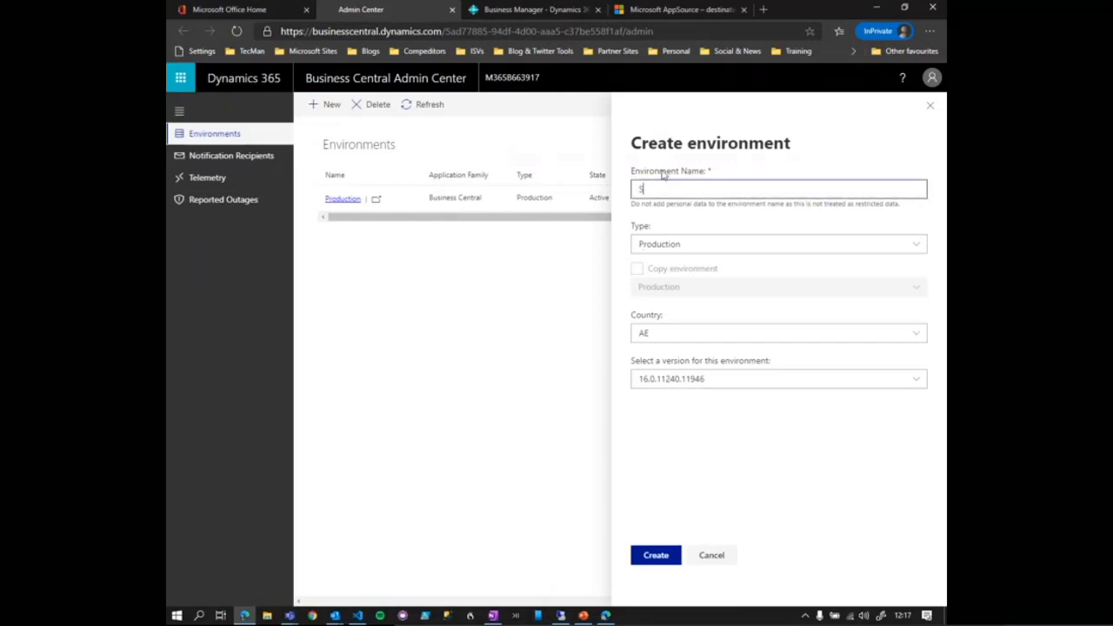
text(andbox)
click(677, 246)
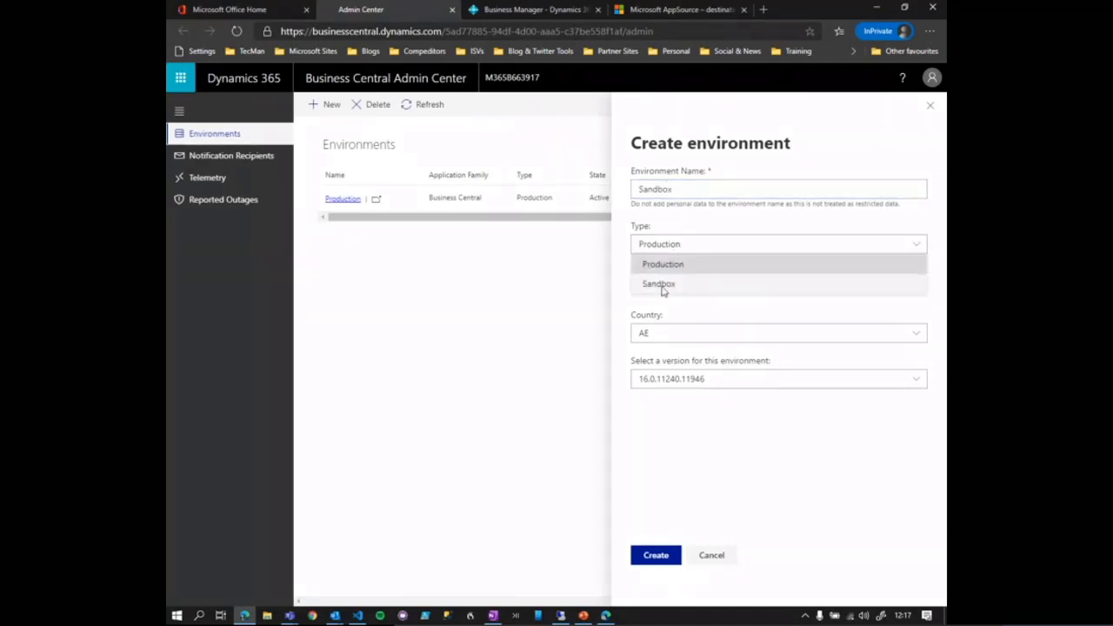
click(661, 285)
click(637, 269)
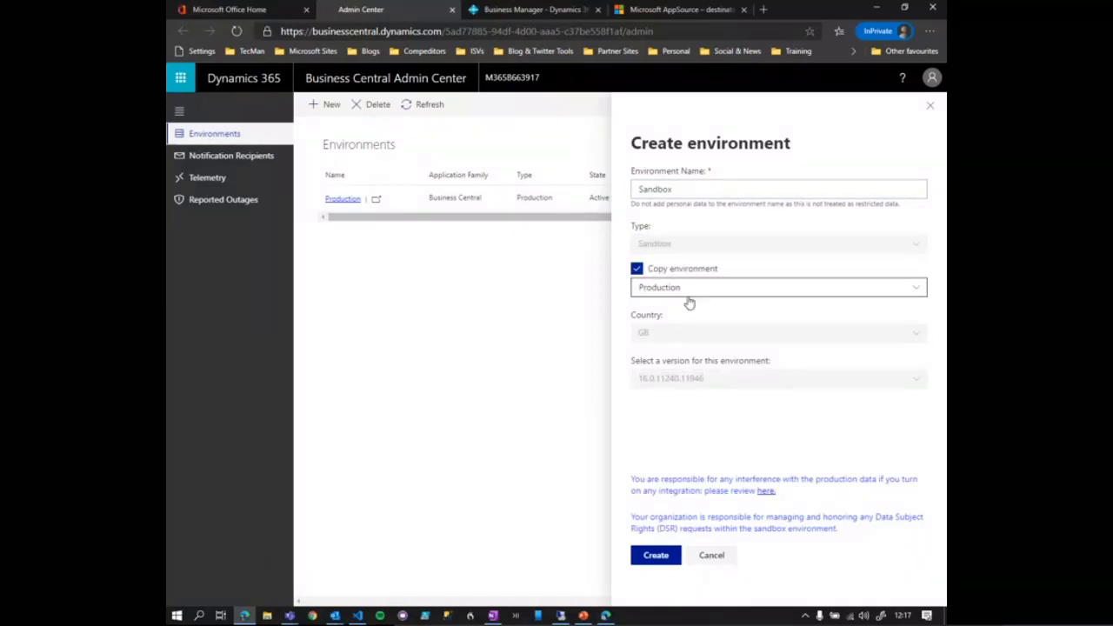
click(665, 560)
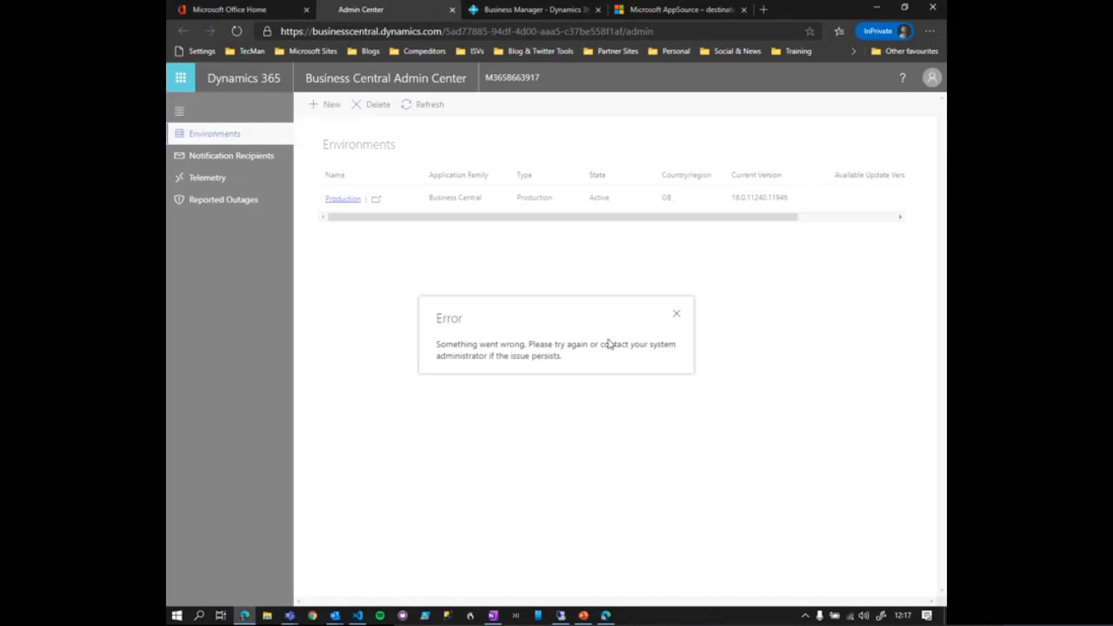
click(673, 316)
Step: Retry creating the Sandbox environment with type Sandbox, copying the Production environment
click(326, 109)
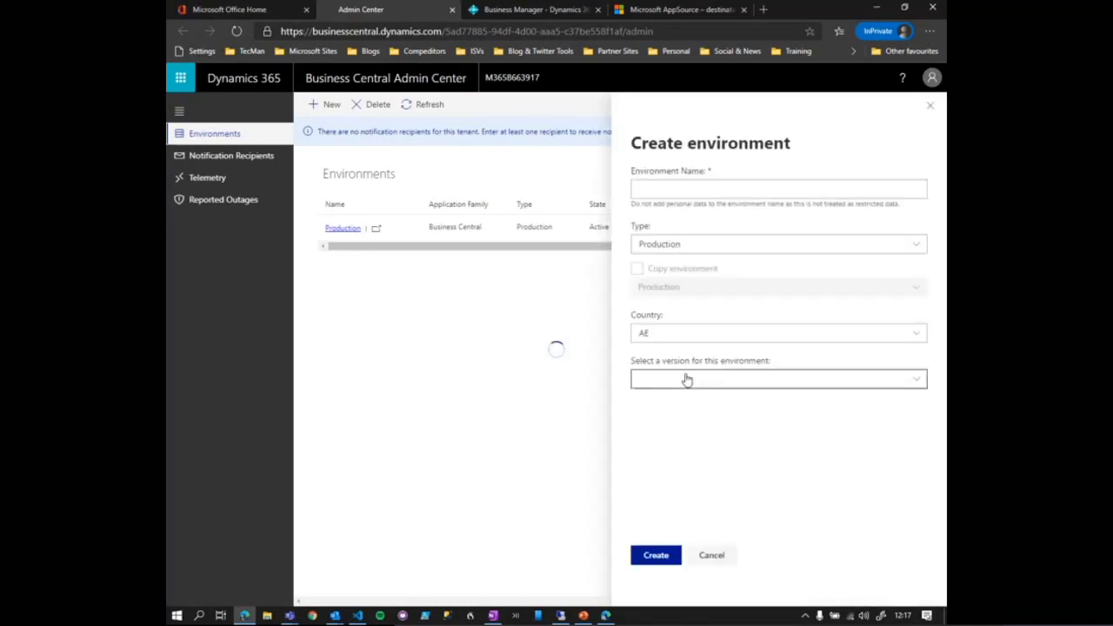
click(711, 189)
text(Sandbox)
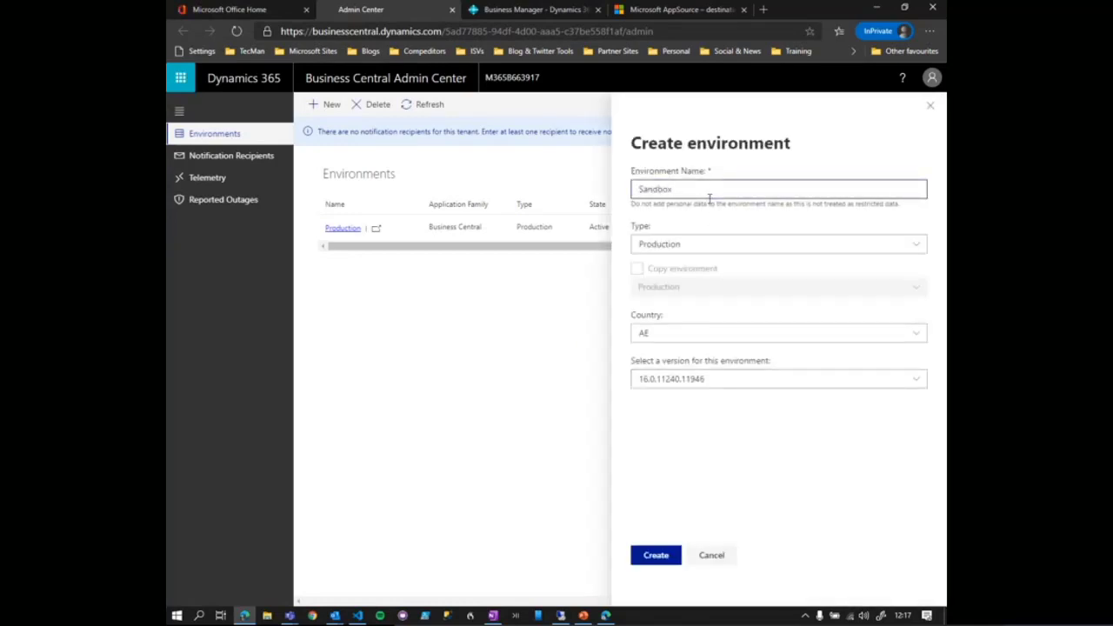
click(710, 248)
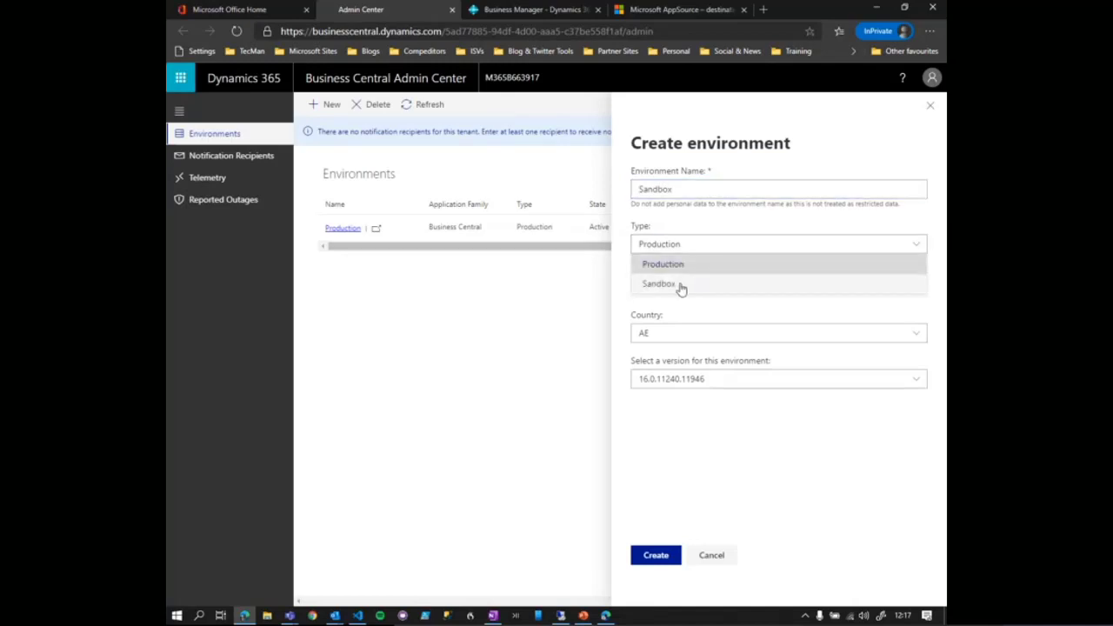
click(681, 286)
click(687, 269)
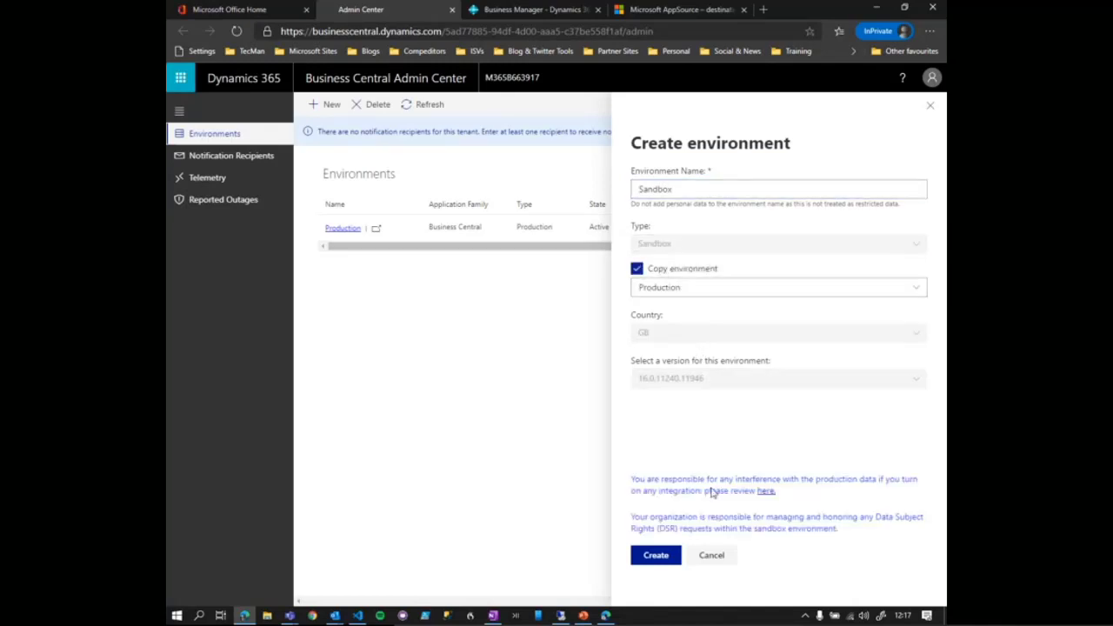
click(657, 561)
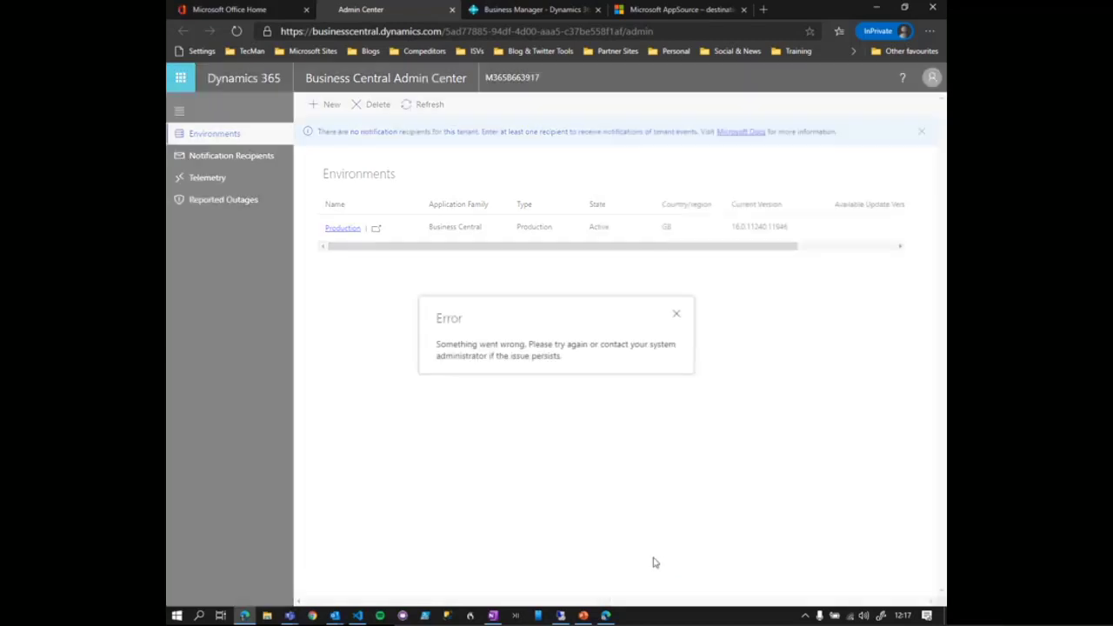
click(676, 317)
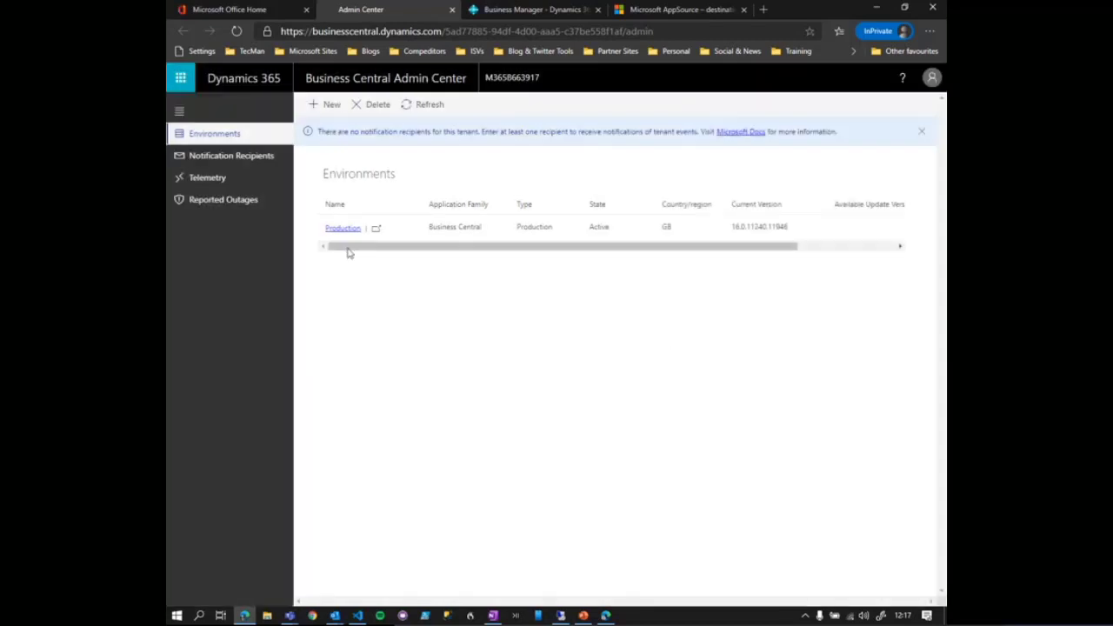
Step: Launch Business Central from the Production environment's details and look through its installed extensions list
click(344, 228)
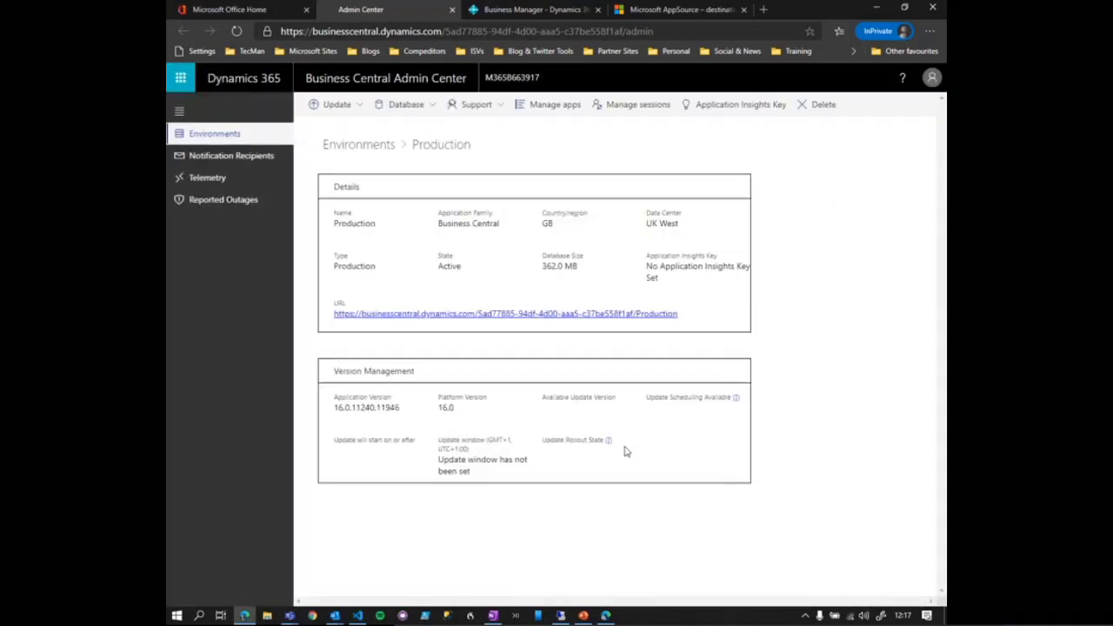
click(493, 315)
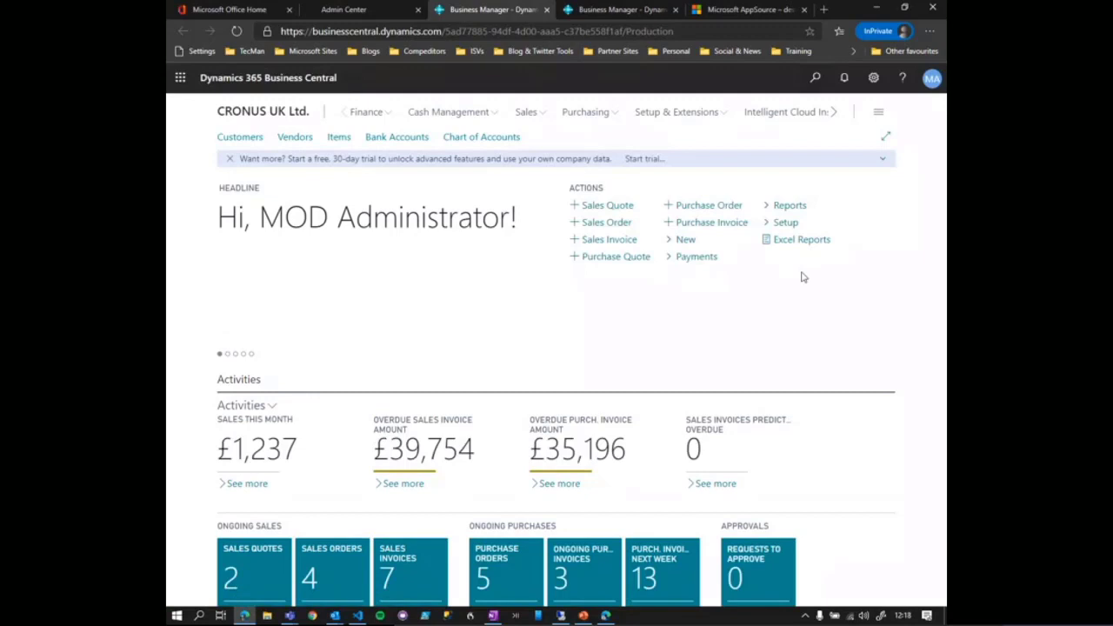
key(alt+q)
text(extension)
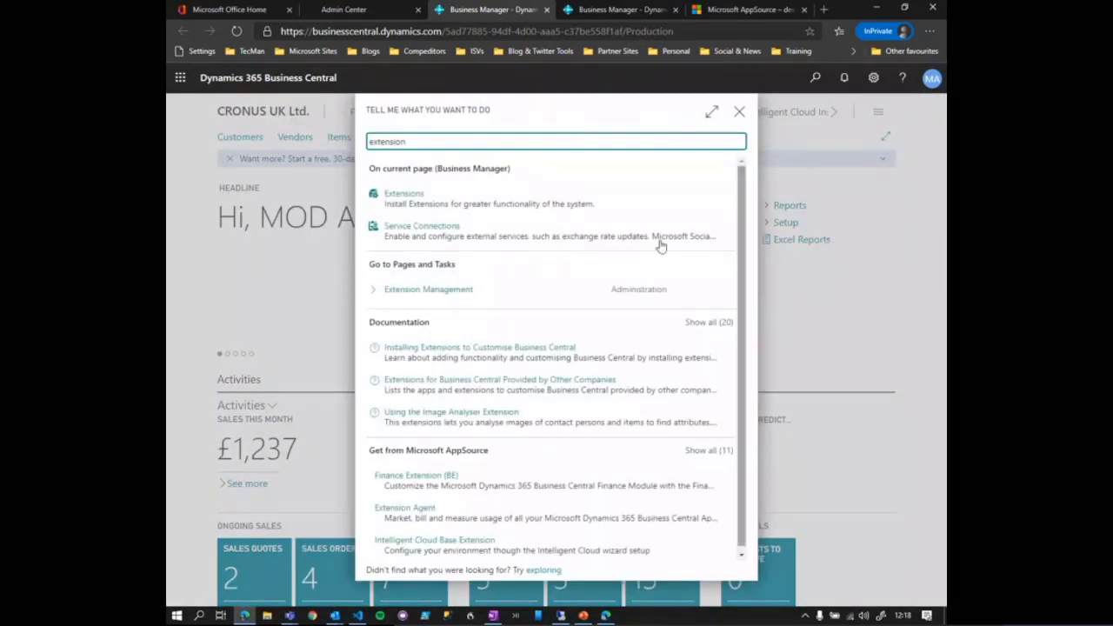
click(420, 199)
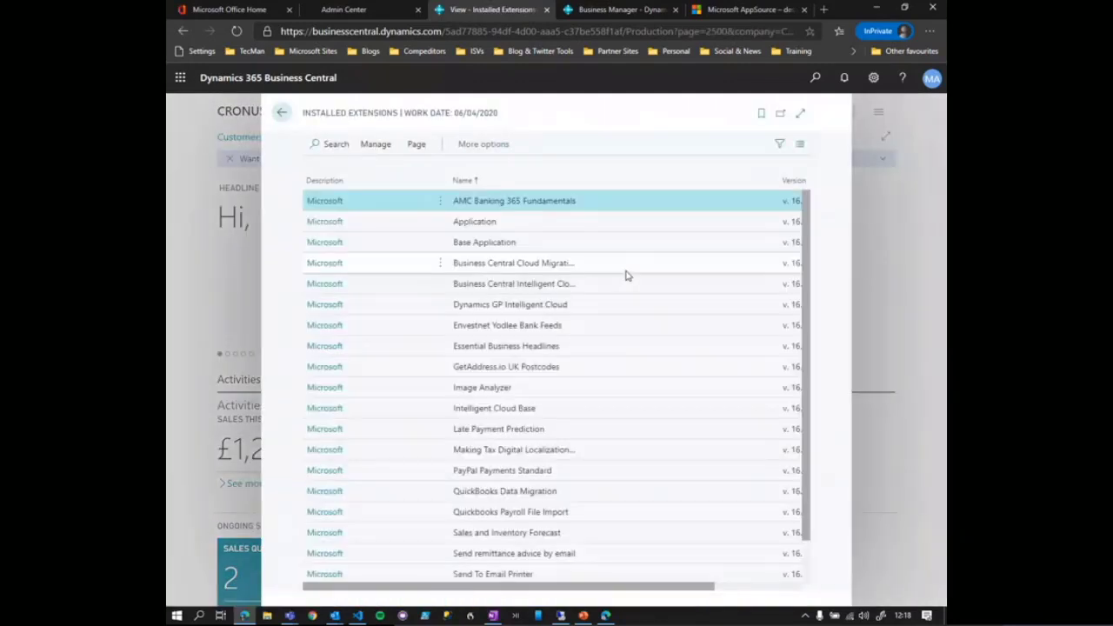
scroll(402, 229, down, 1)
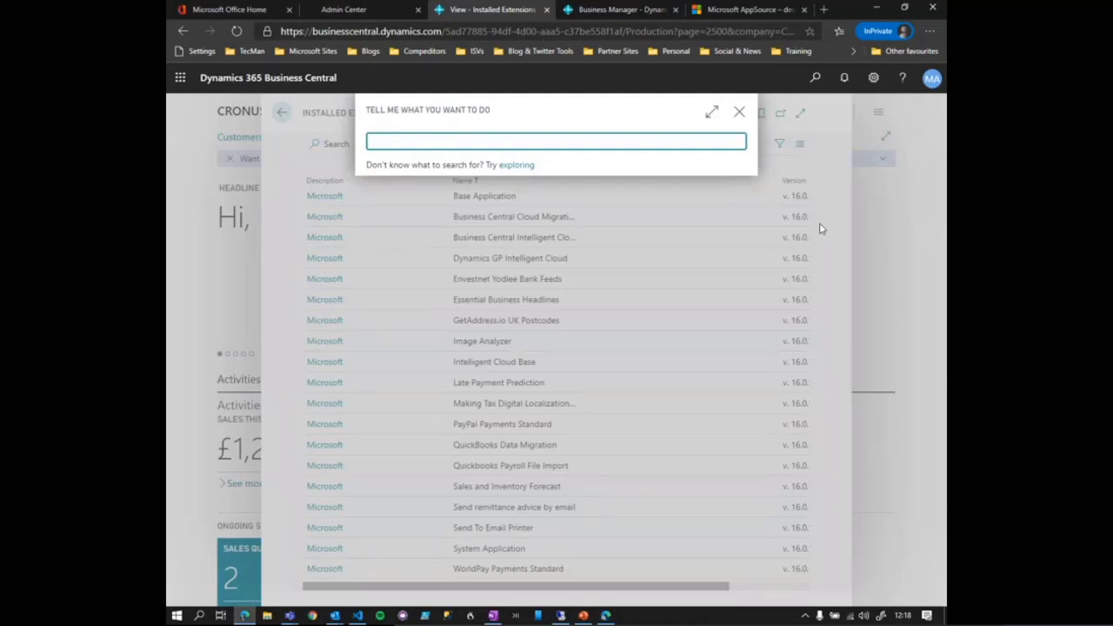
Step: Search Business Central for "clever cred" and open the Clever Credit listing in AppSource
text(clever)
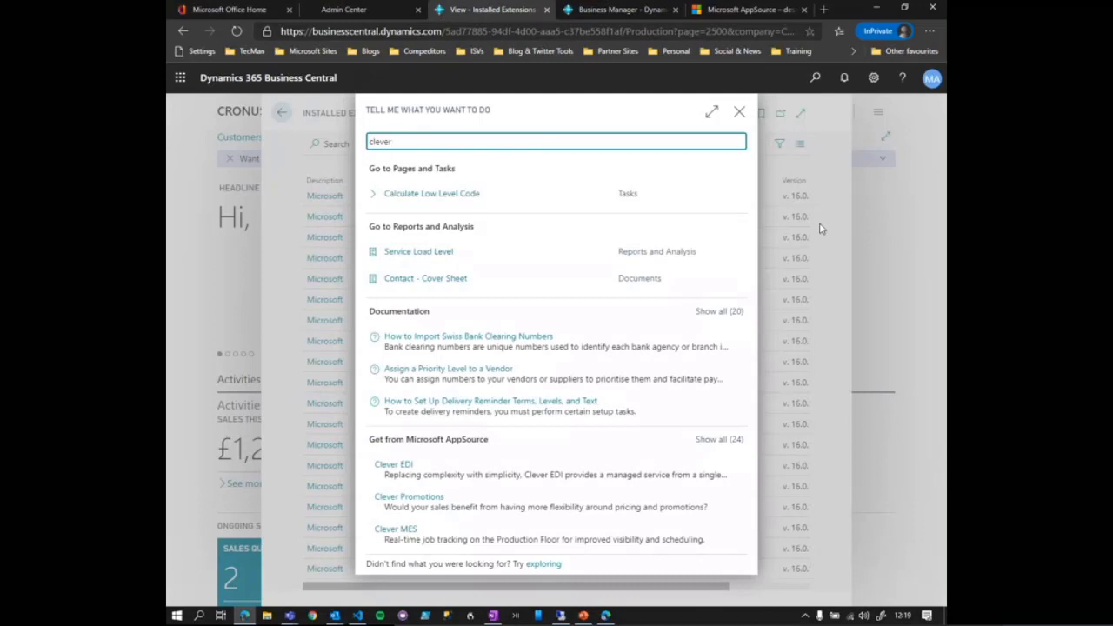
text(cred)
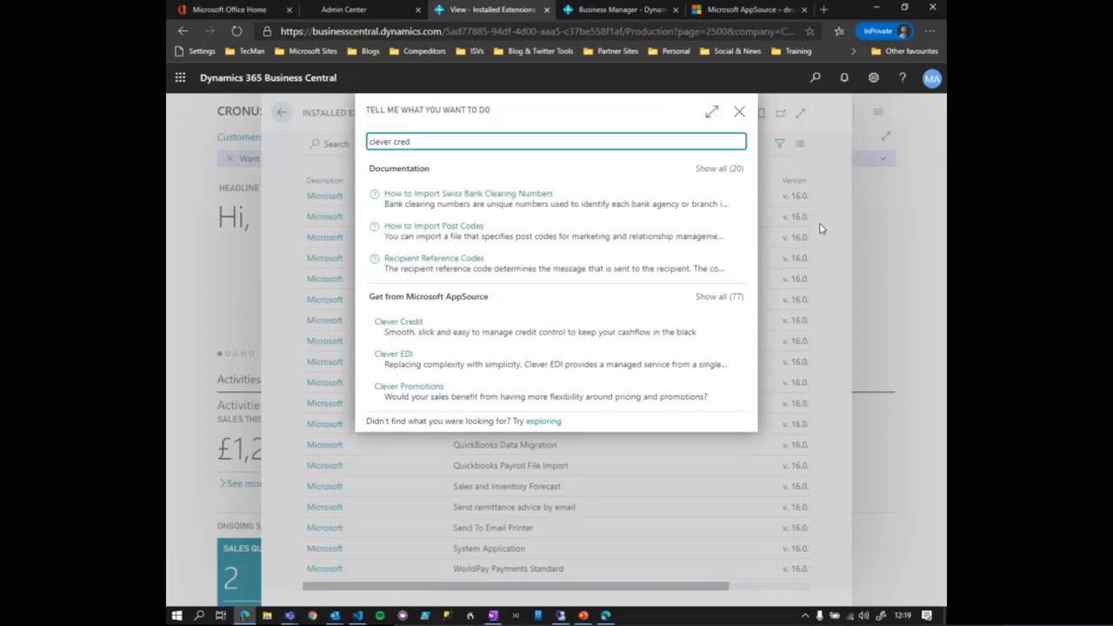
click(408, 327)
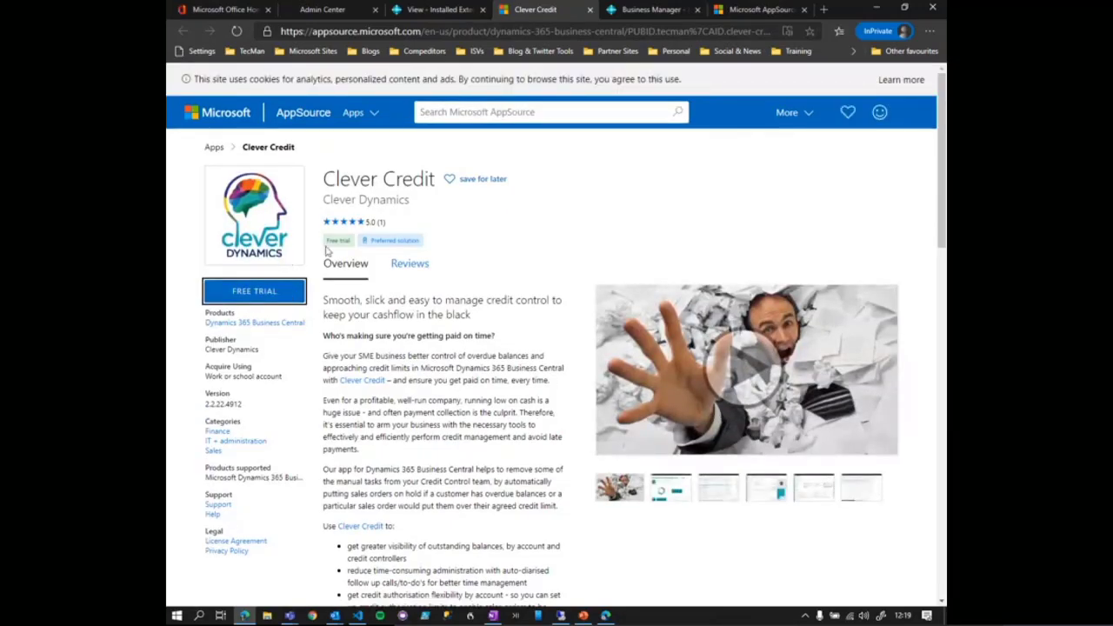
Step: Request the Clever Credit free trial, accept the permission terms, and install the extension in English (United Kingdom)
click(254, 292)
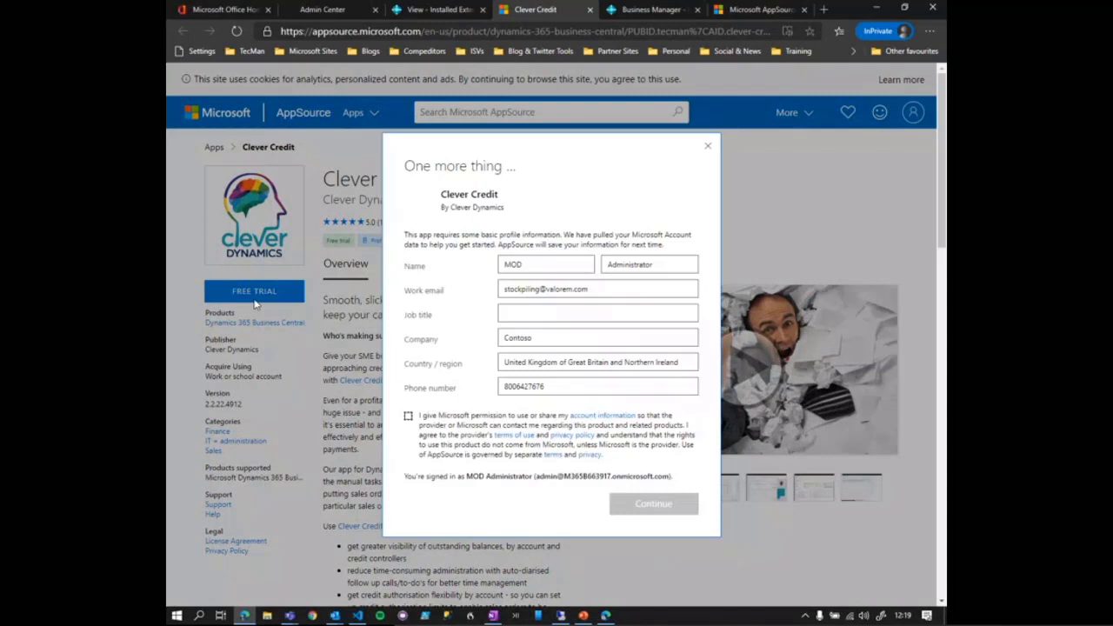
click(408, 416)
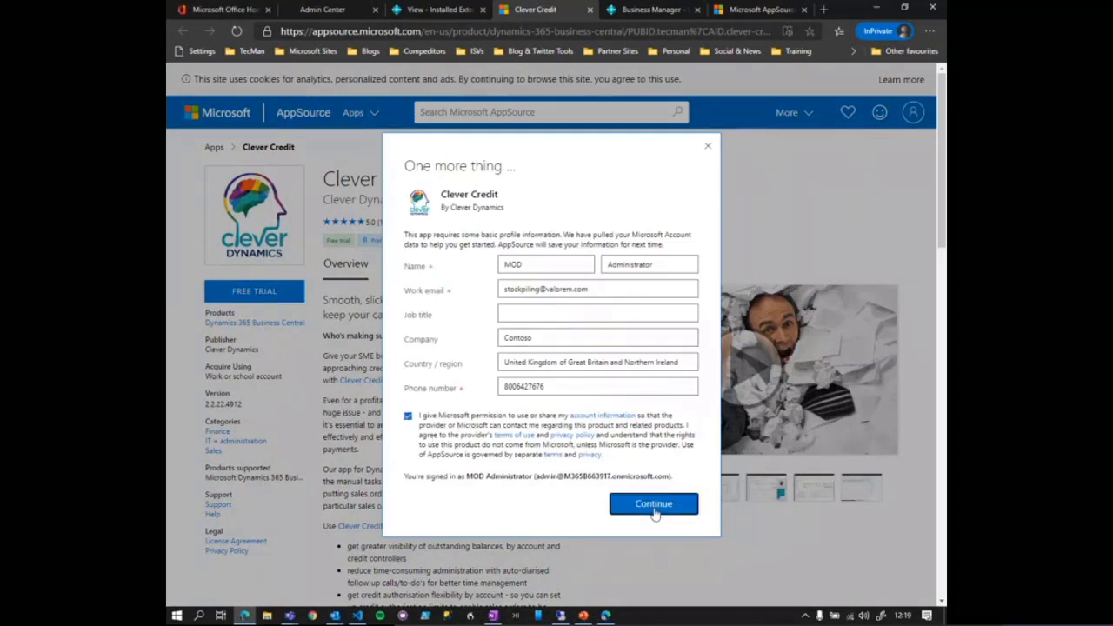
click(653, 504)
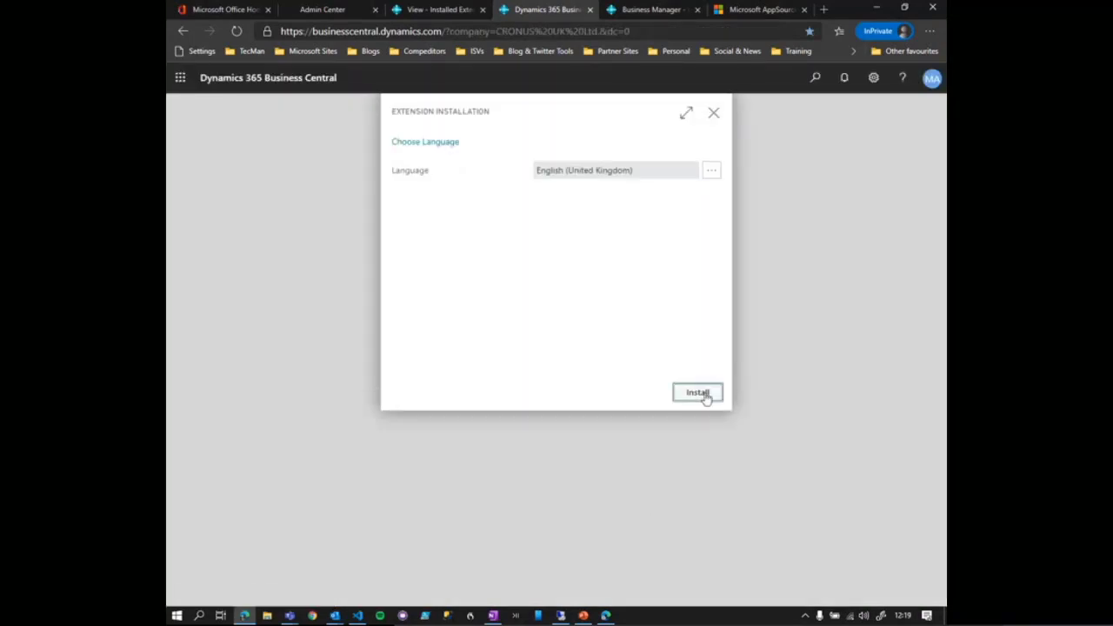
click(702, 394)
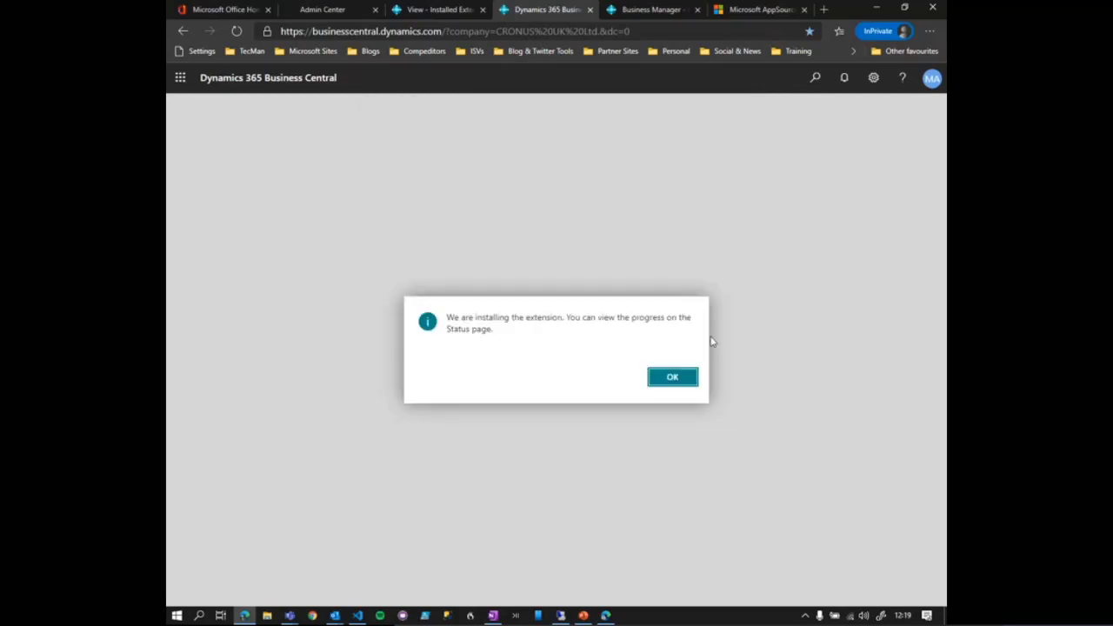
click(673, 379)
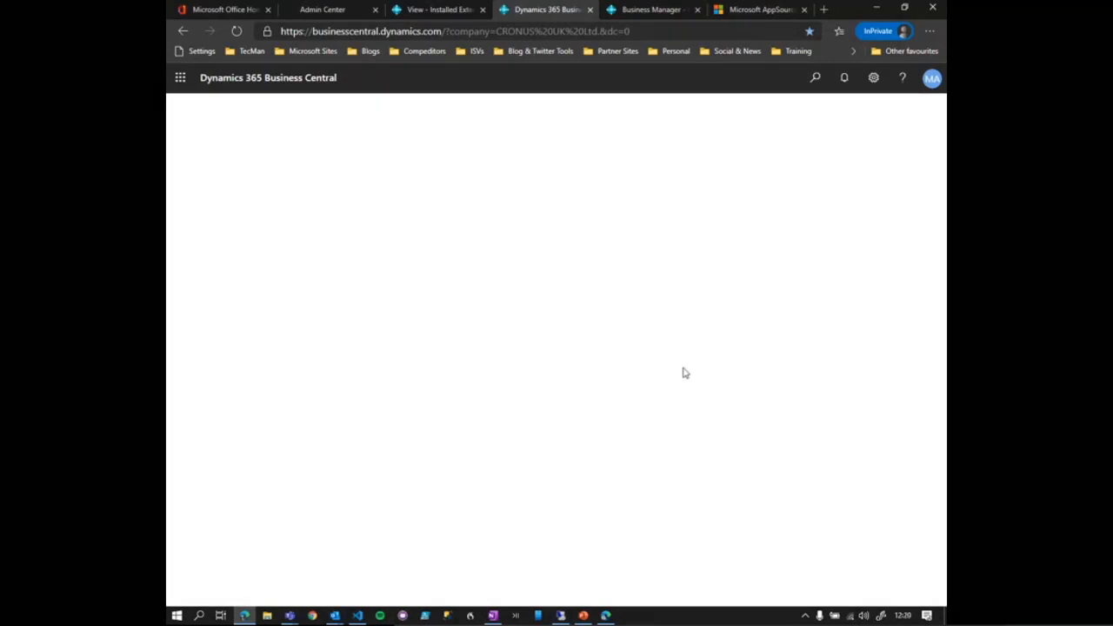
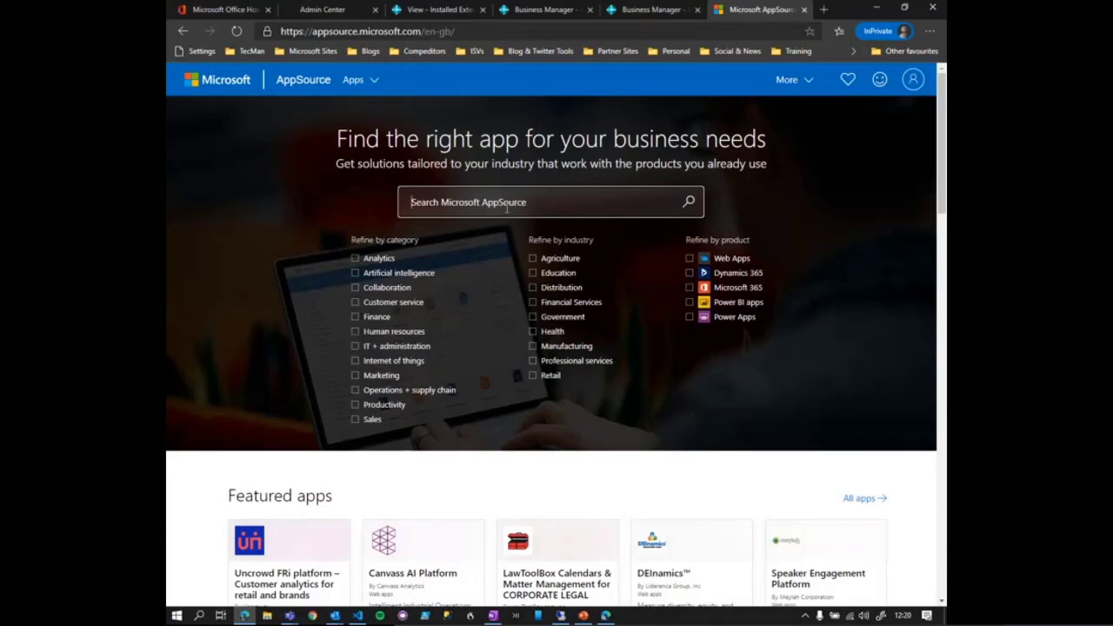
Step: Search AppSource for "clever" and filter the app results to the Dynamics 365 product
text(clever)
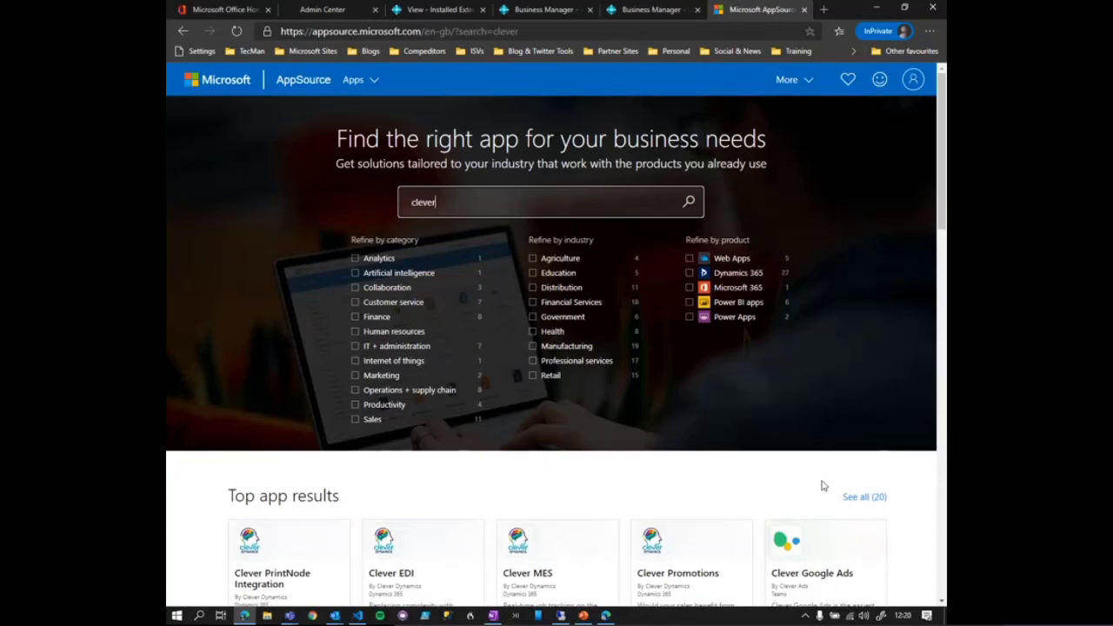
scroll(822, 473, down, 3)
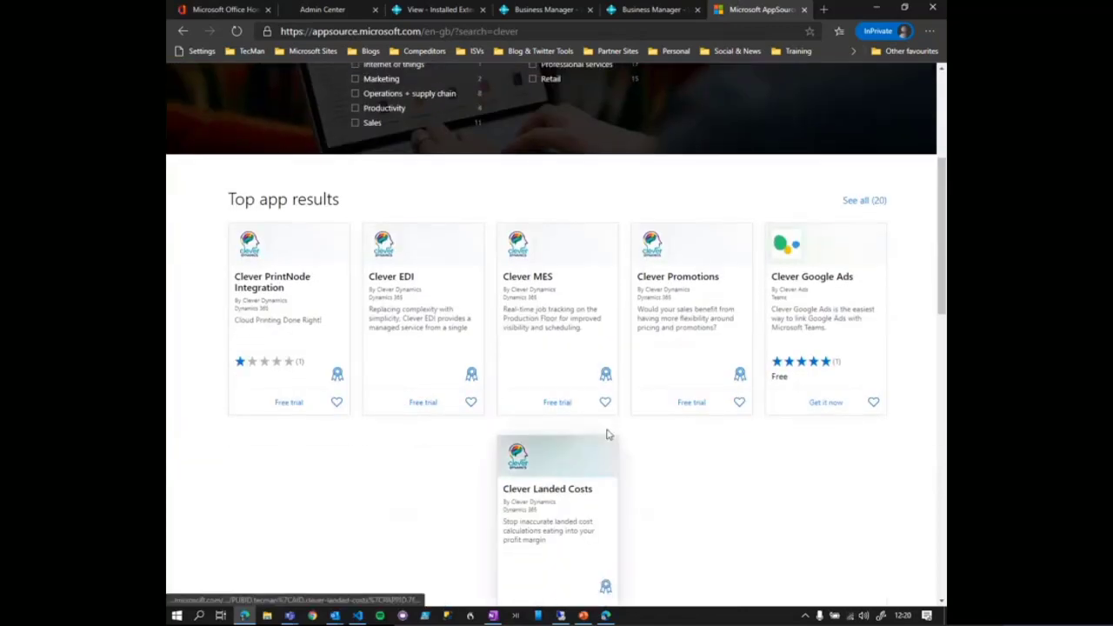
scroll(607, 434, up, 3)
scroll(608, 439, down, 1)
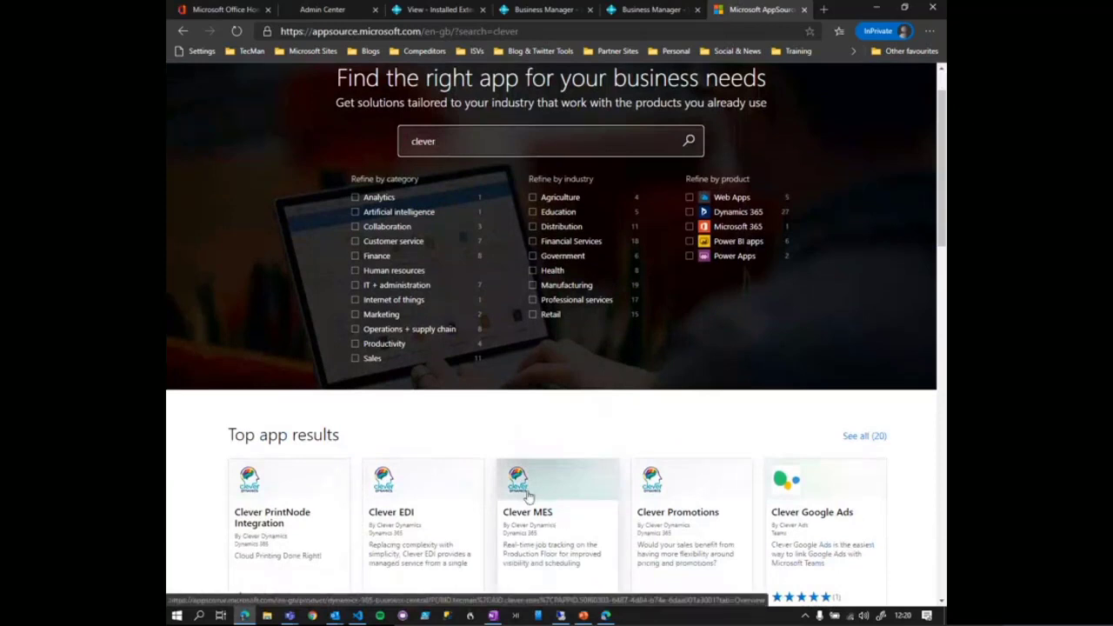
click(738, 213)
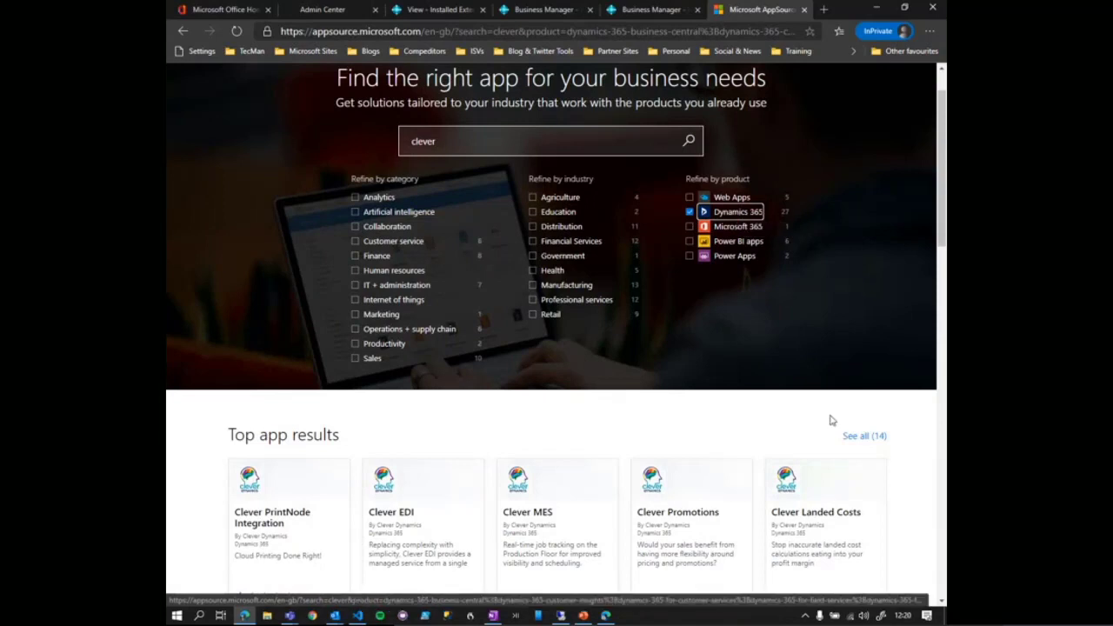
Step: List all Dynamics 365 app results in AppSource, filter them to Business Central, remove the "clever" search term, and browse the available apps
click(858, 441)
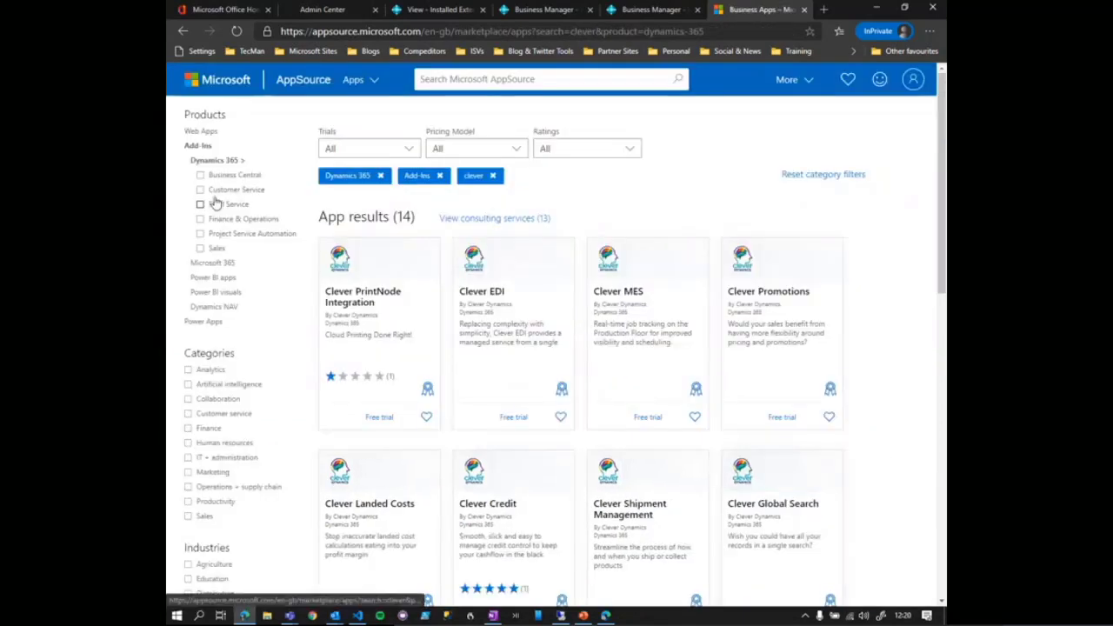
click(200, 175)
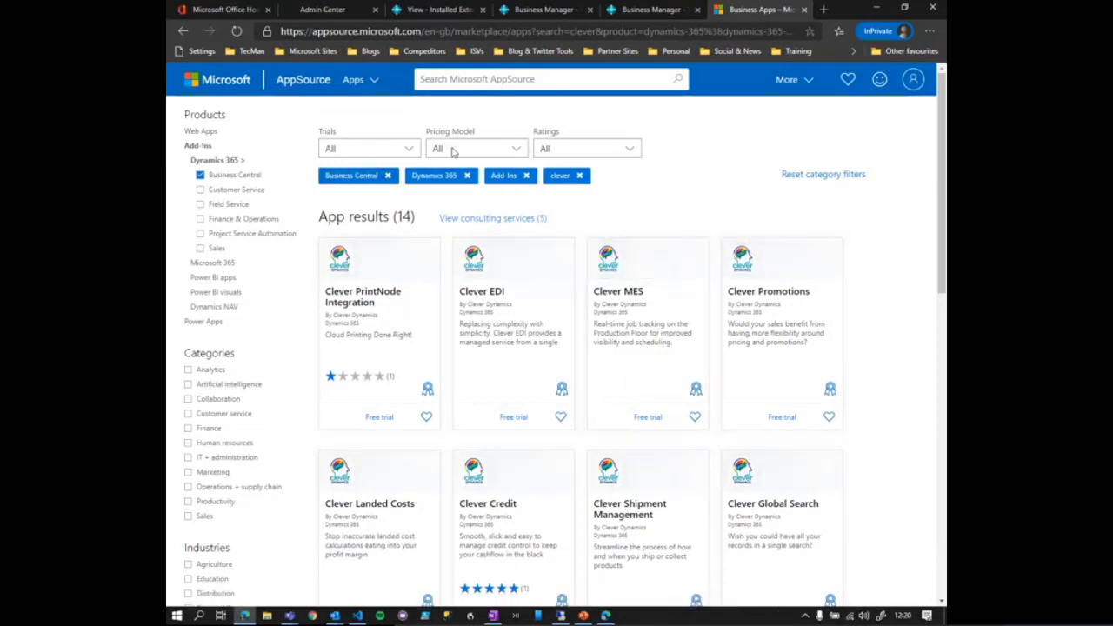
click(579, 177)
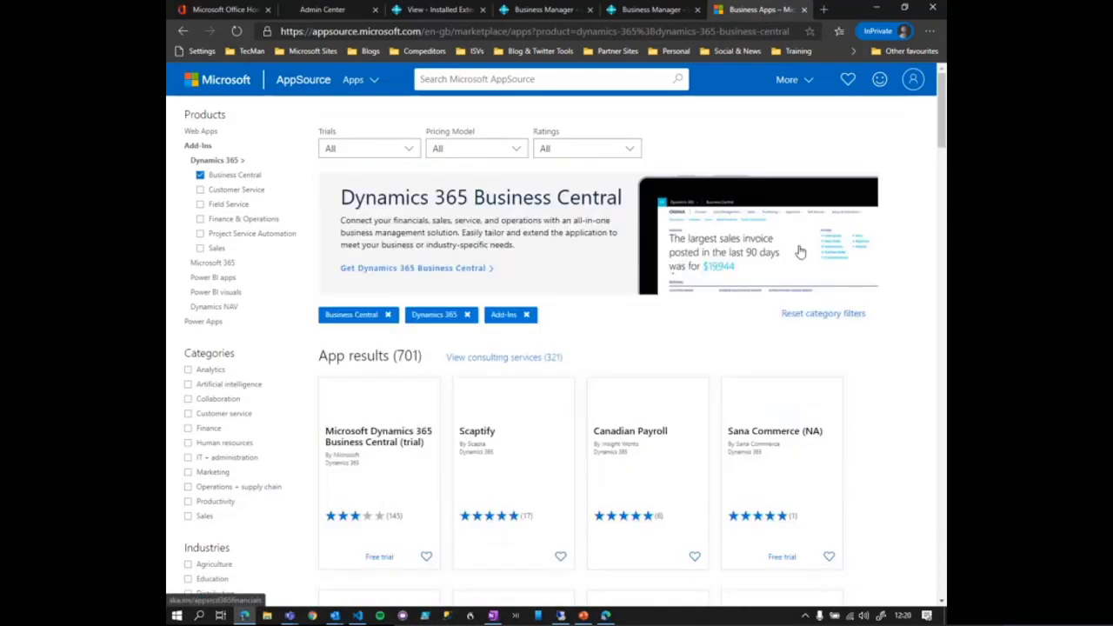
scroll(666, 295, down, 1)
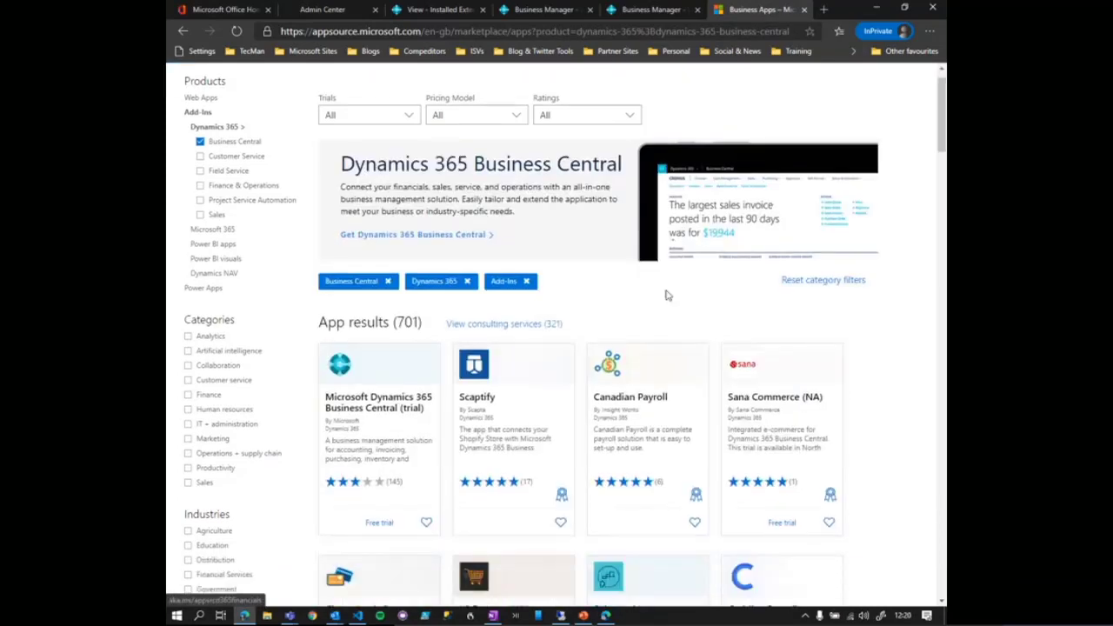
scroll(666, 296, down, 5)
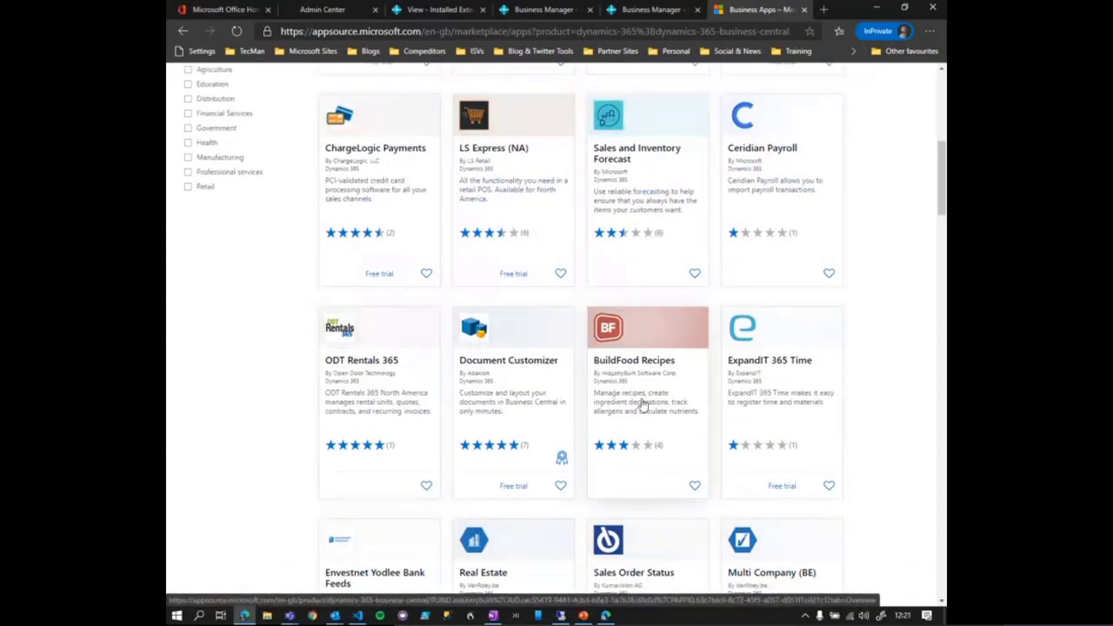
scroll(641, 404, down, 6)
scroll(642, 404, down, 2)
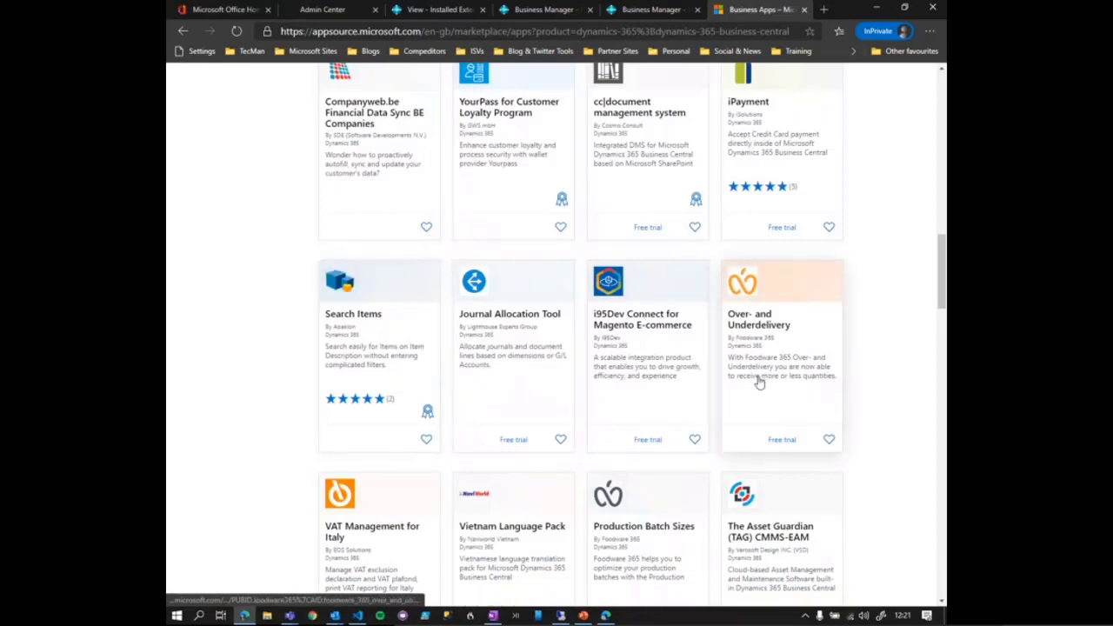
scroll(758, 382, down, 2)
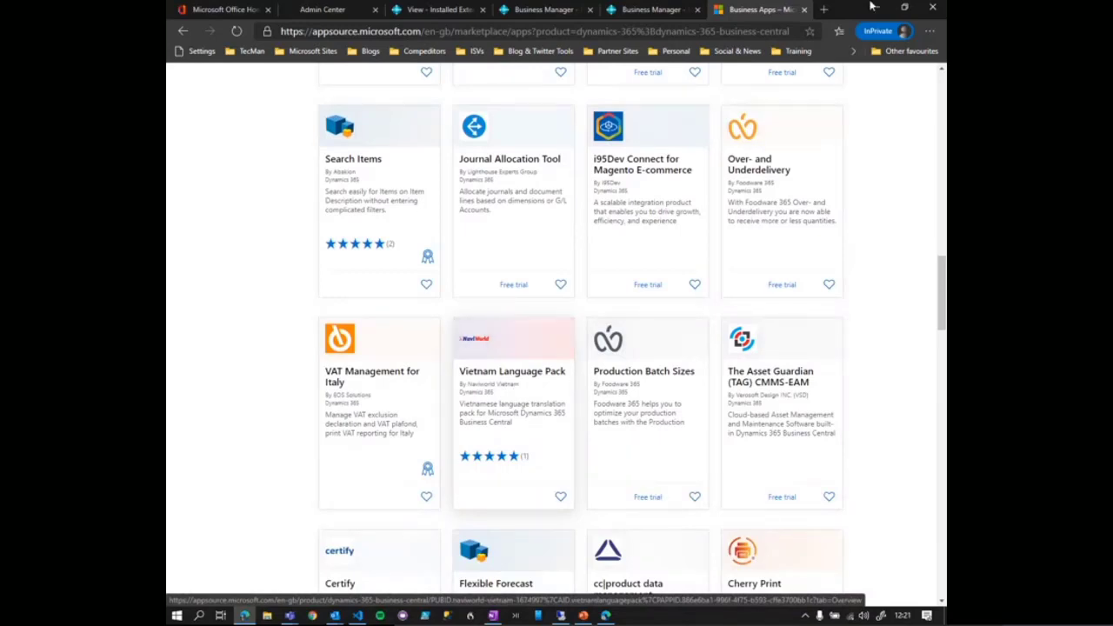
Step: Switch back to the Production Business Central session, search for "extension", and open the installed extensions list
click(649, 20)
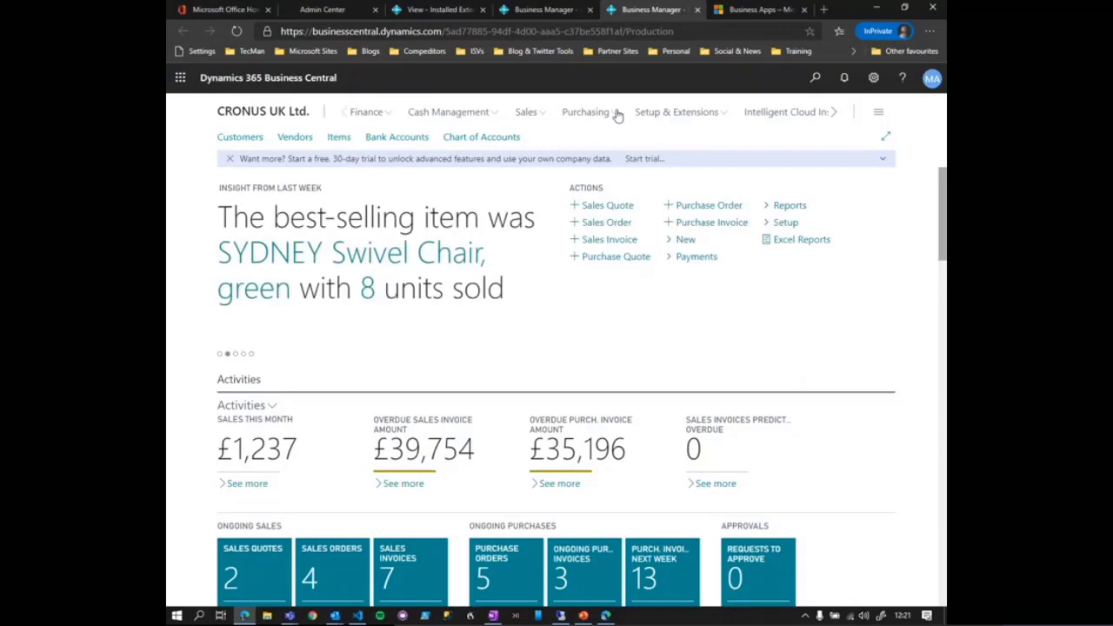
key(alt+q)
text(ex)
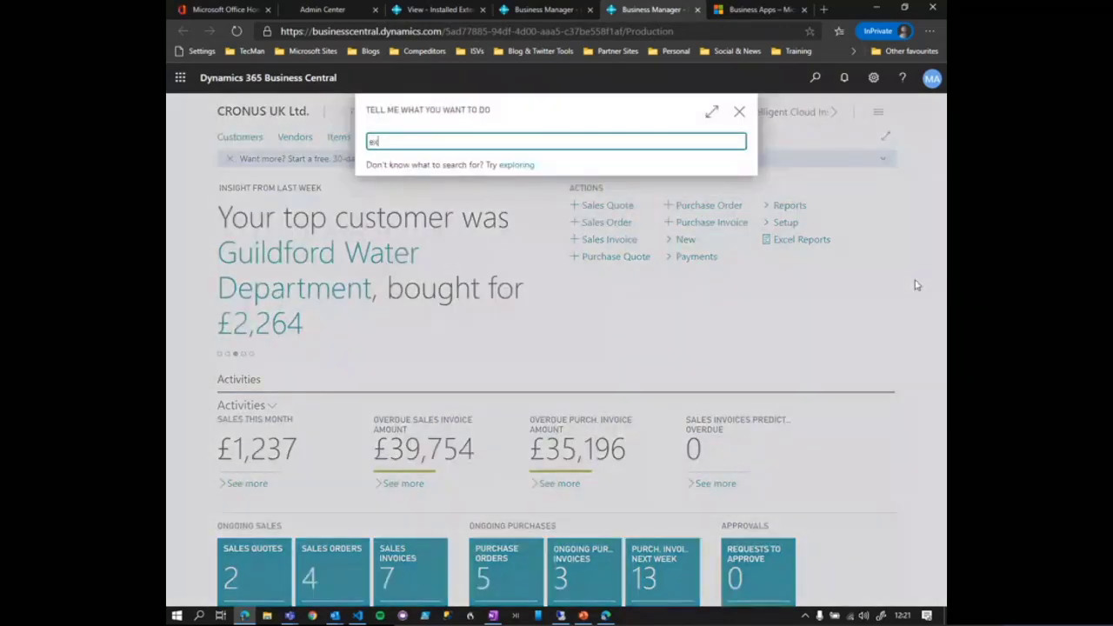
text(tension)
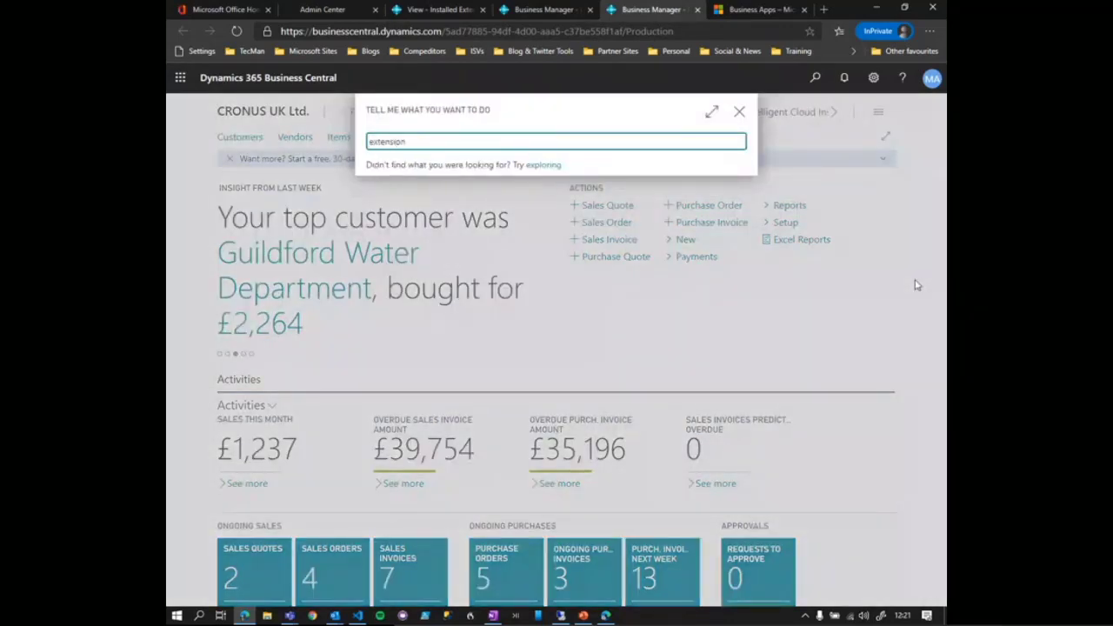
click(409, 213)
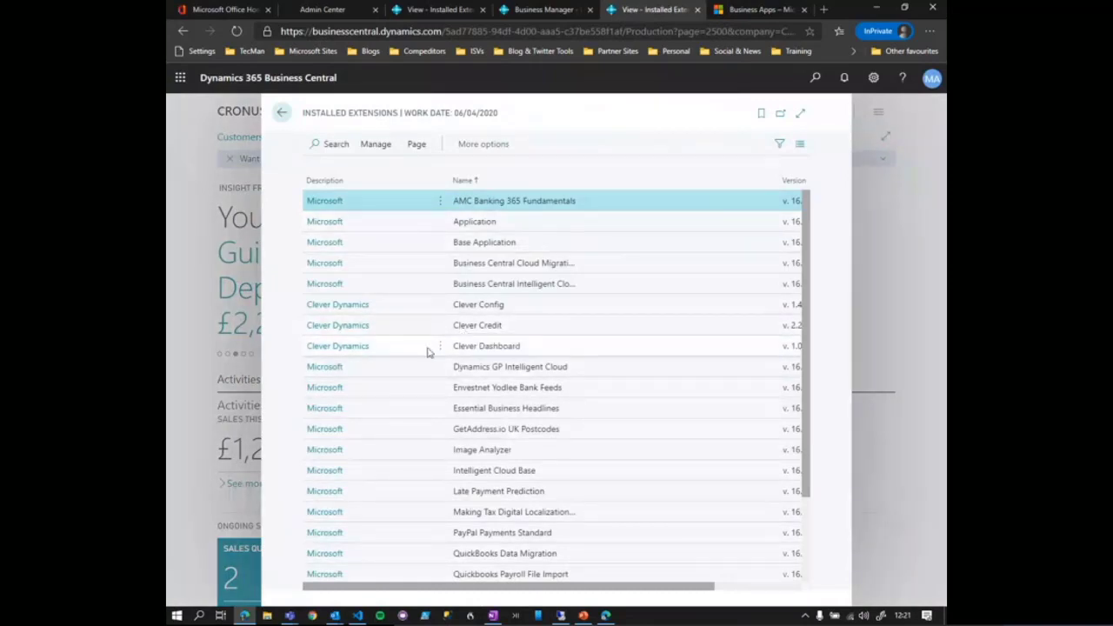
Step: View the Clever Credit extension's uninstallation details, close them without uninstalling, and return to the Business Manager home page
click(374, 335)
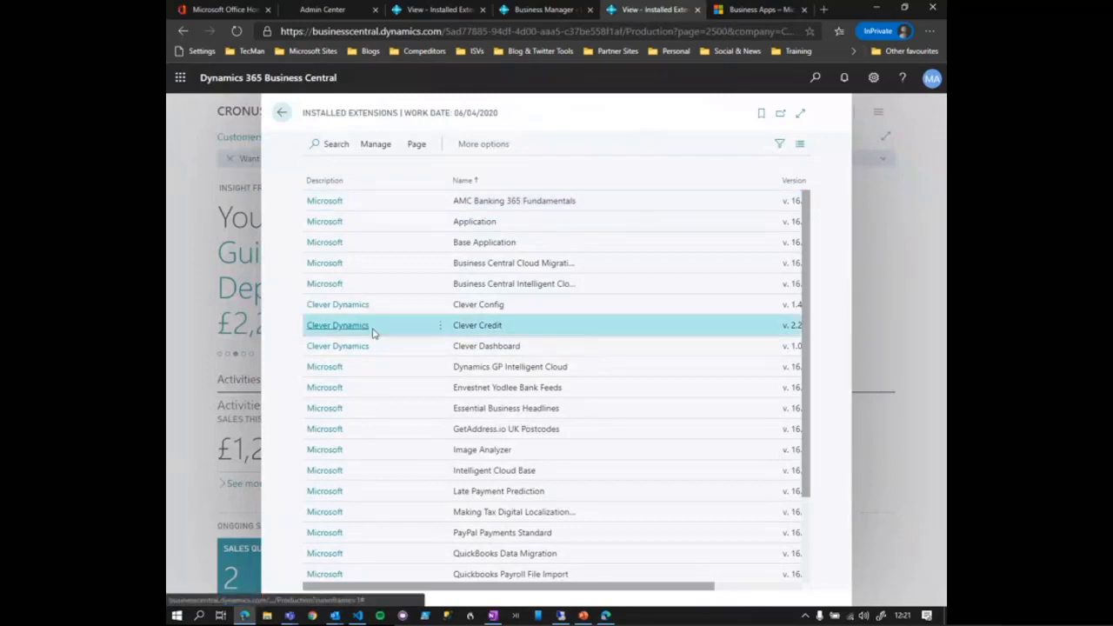
click(372, 326)
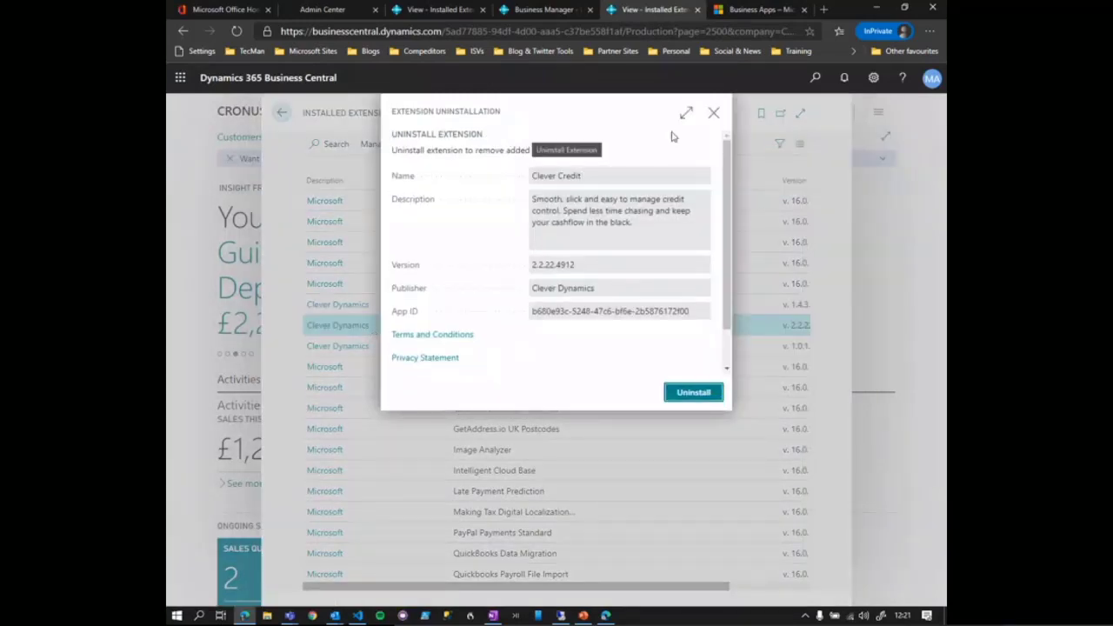
click(712, 114)
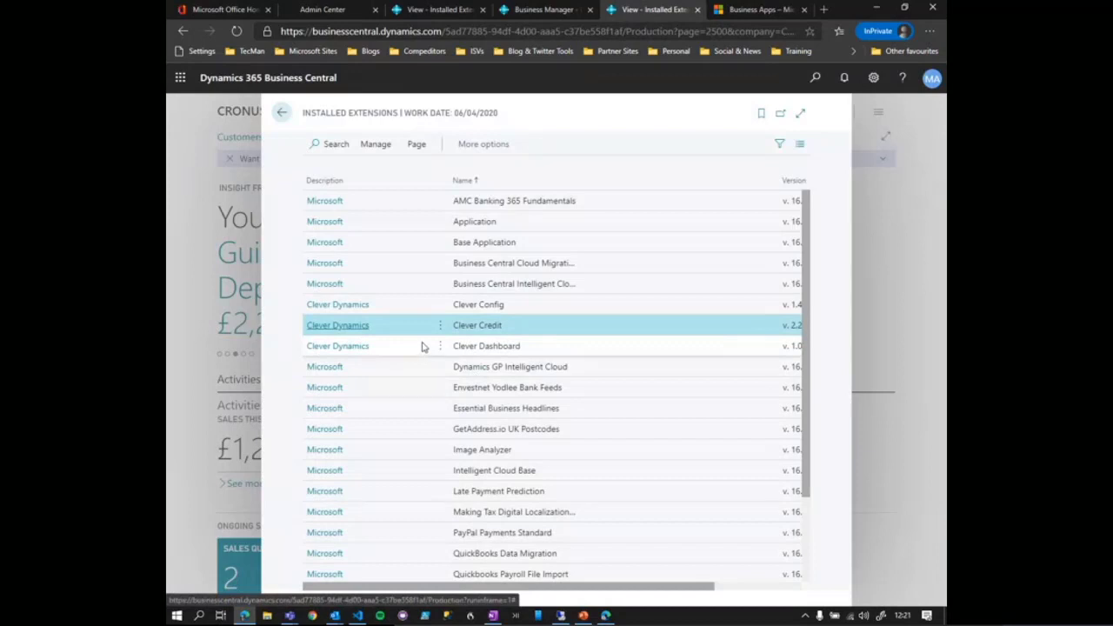
click(281, 114)
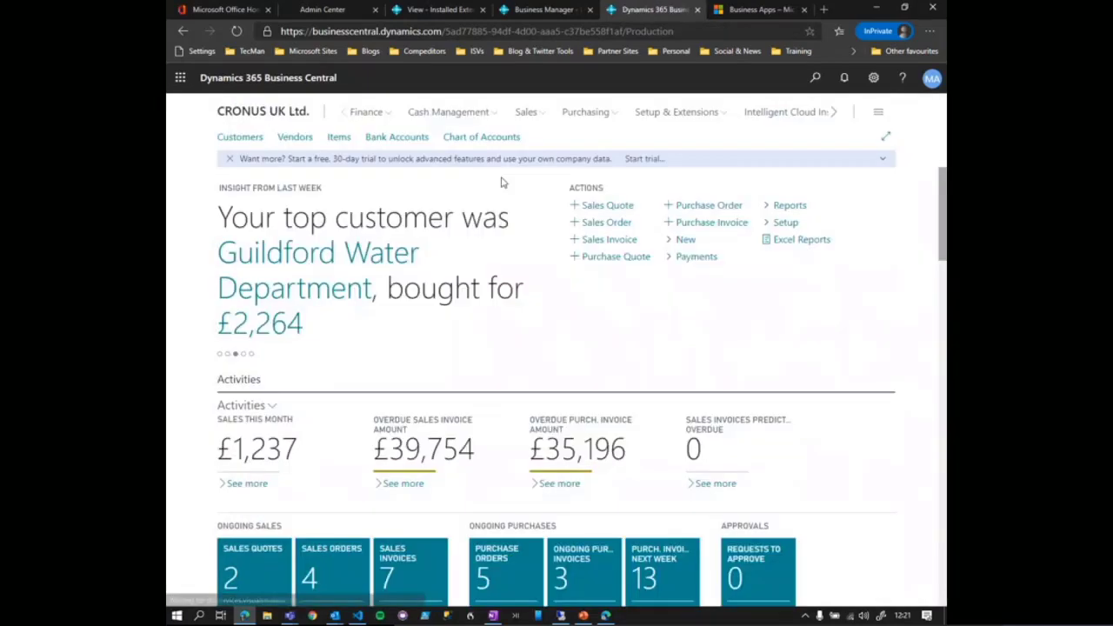
Step: Search for "clever cred", open the Clever Credit page to review its customer list, and return to the home page
click(814, 78)
text(clever cred)
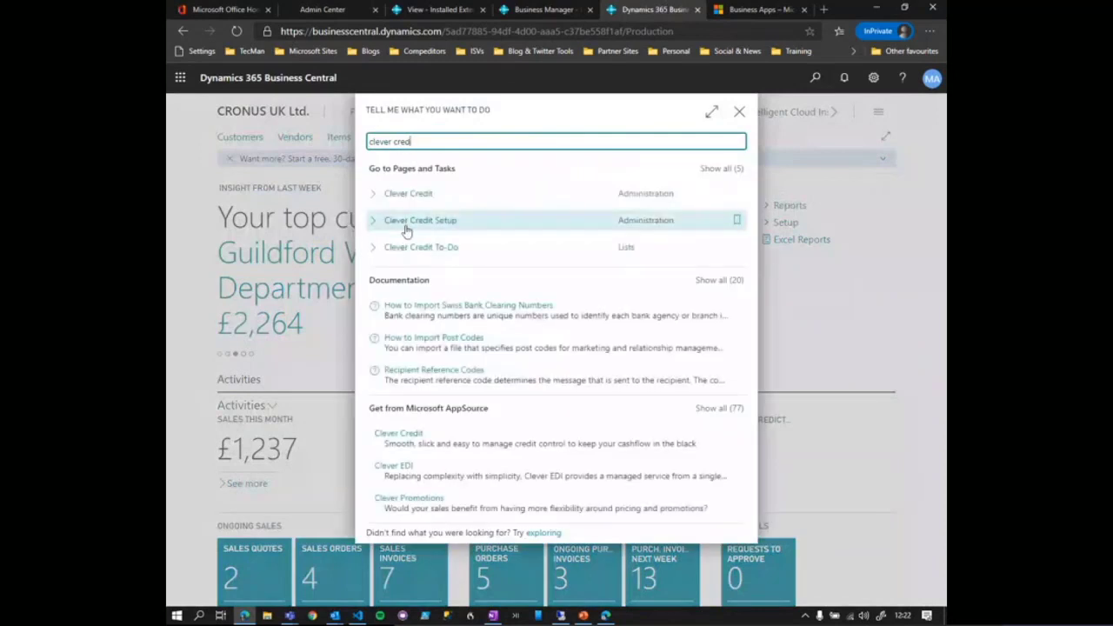
click(413, 199)
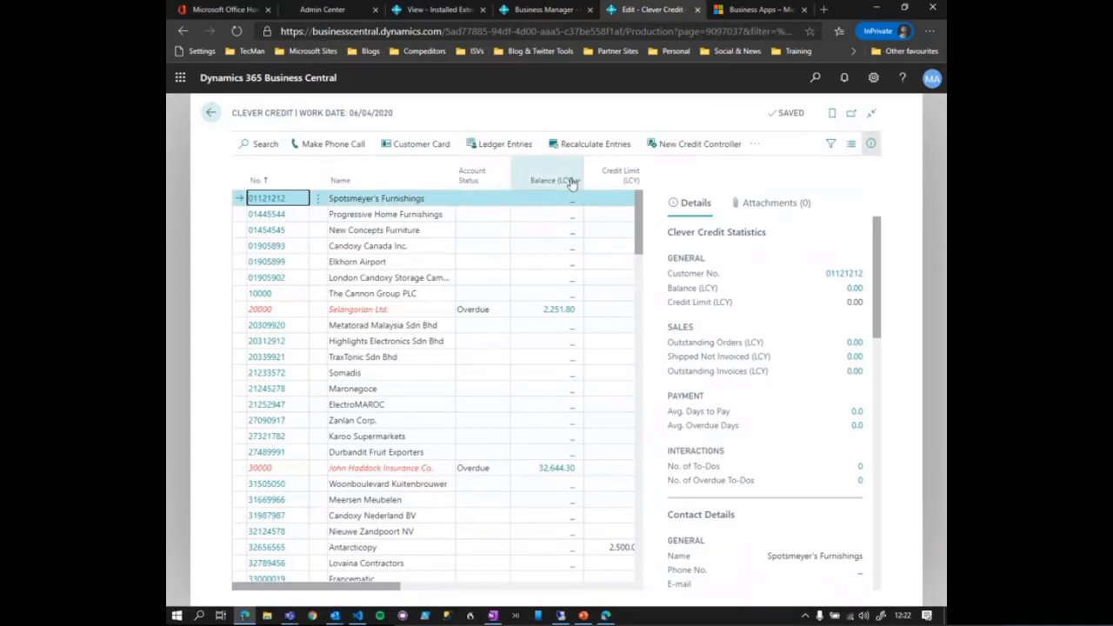
click(211, 112)
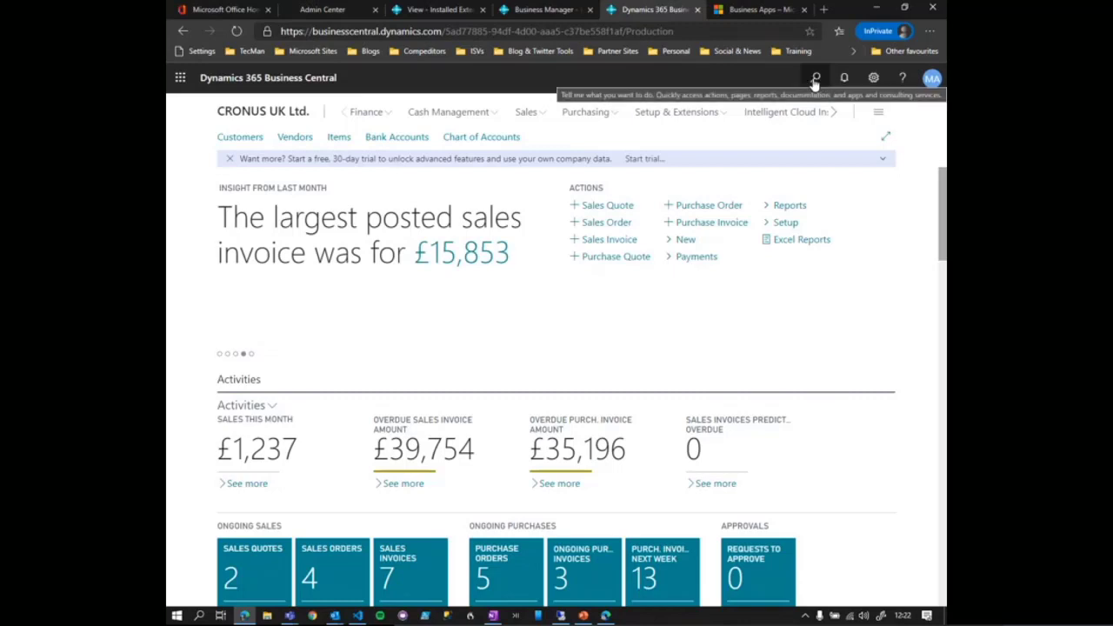
Step: Search for "extension", reopen the installed extensions list, and uninstall the Clever Credit extension
click(815, 78)
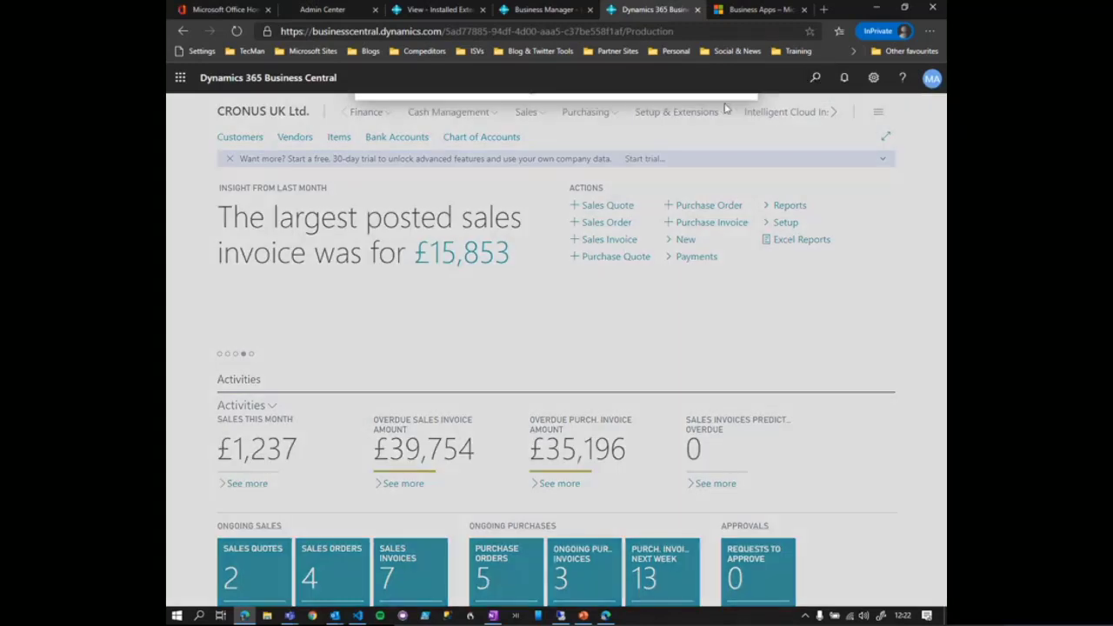
text(extension)
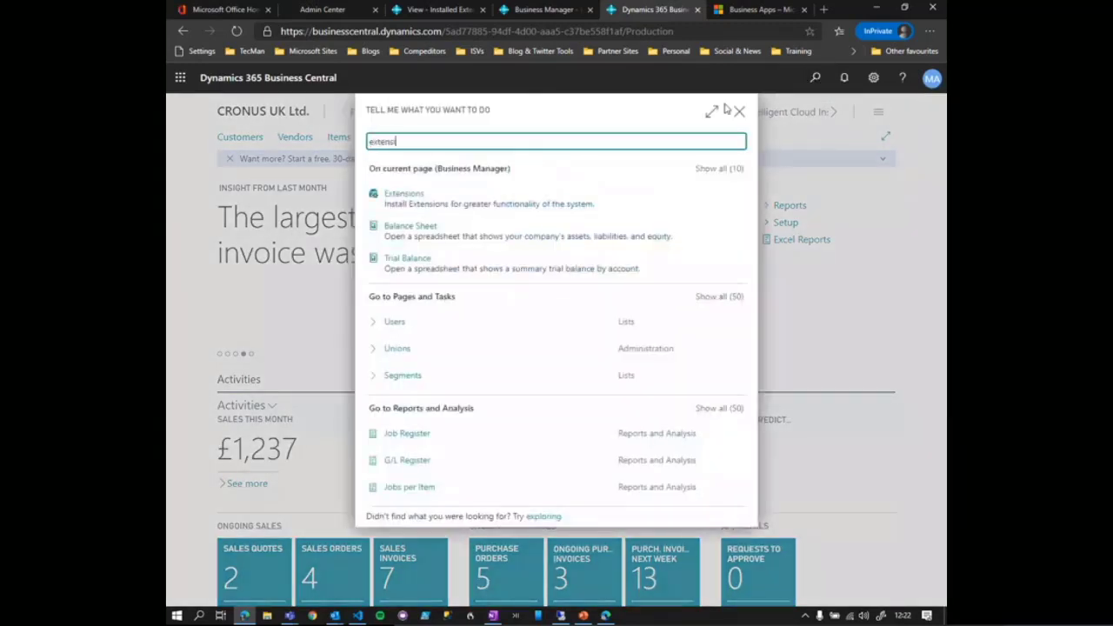
click(393, 193)
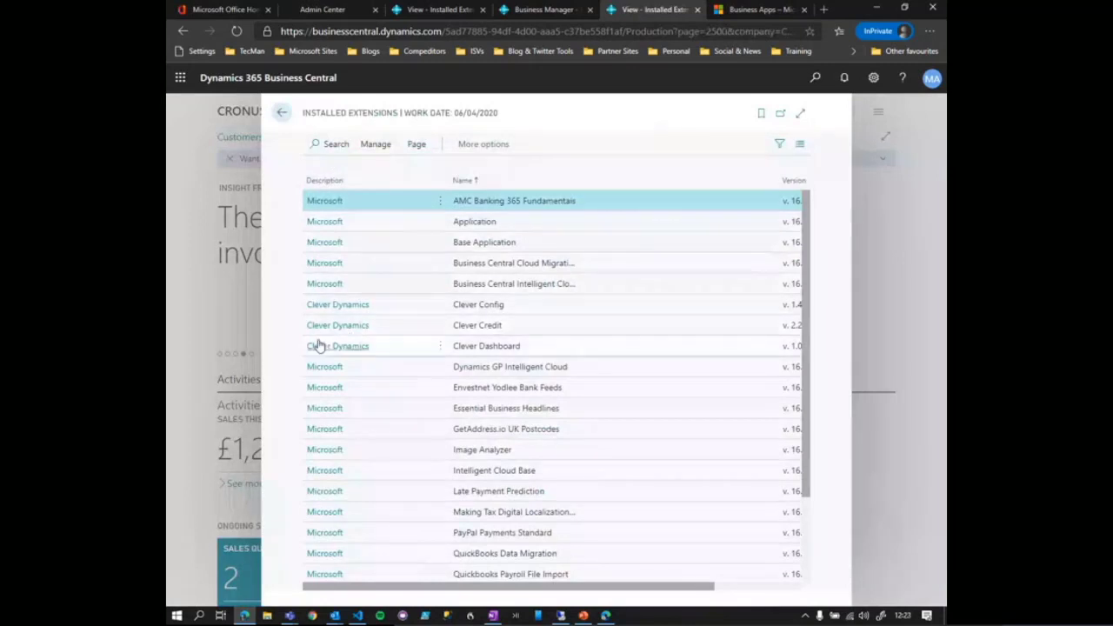
click(360, 327)
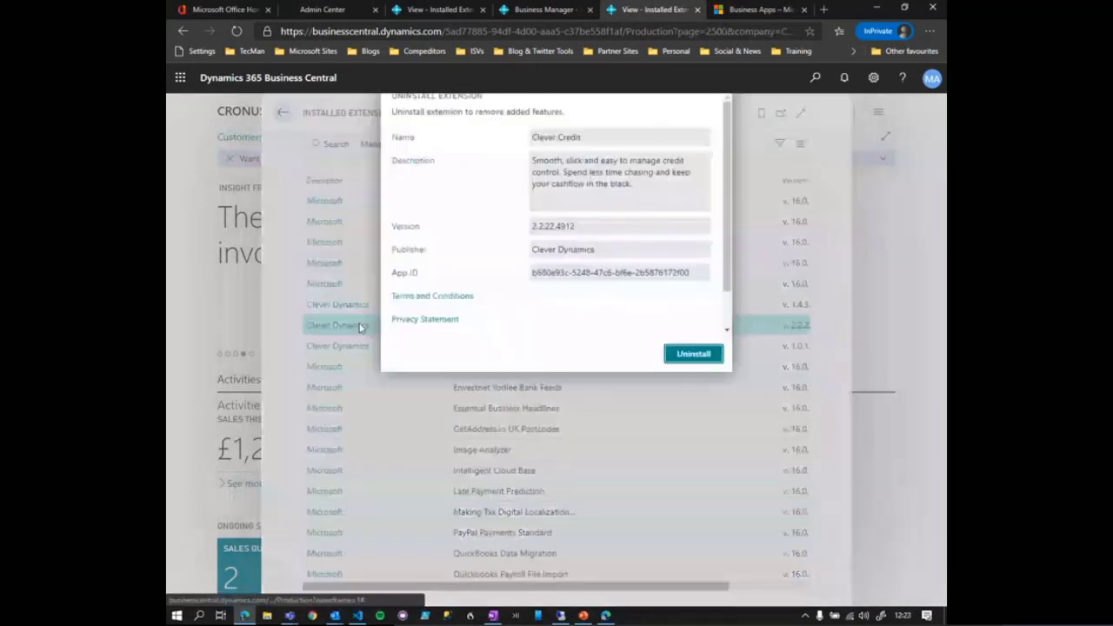
click(685, 396)
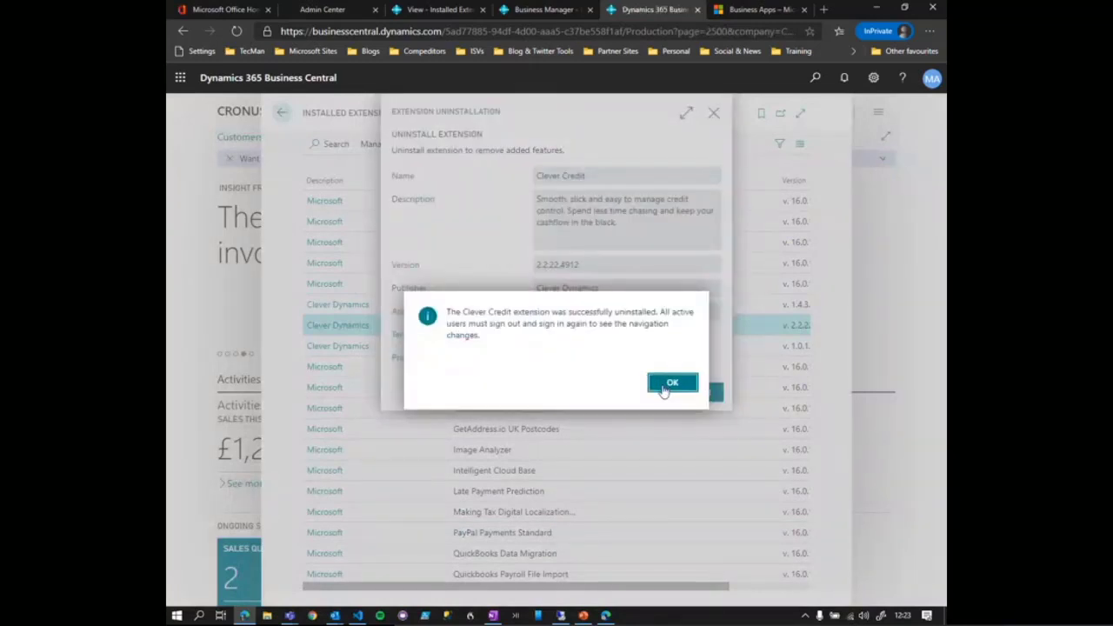
click(669, 383)
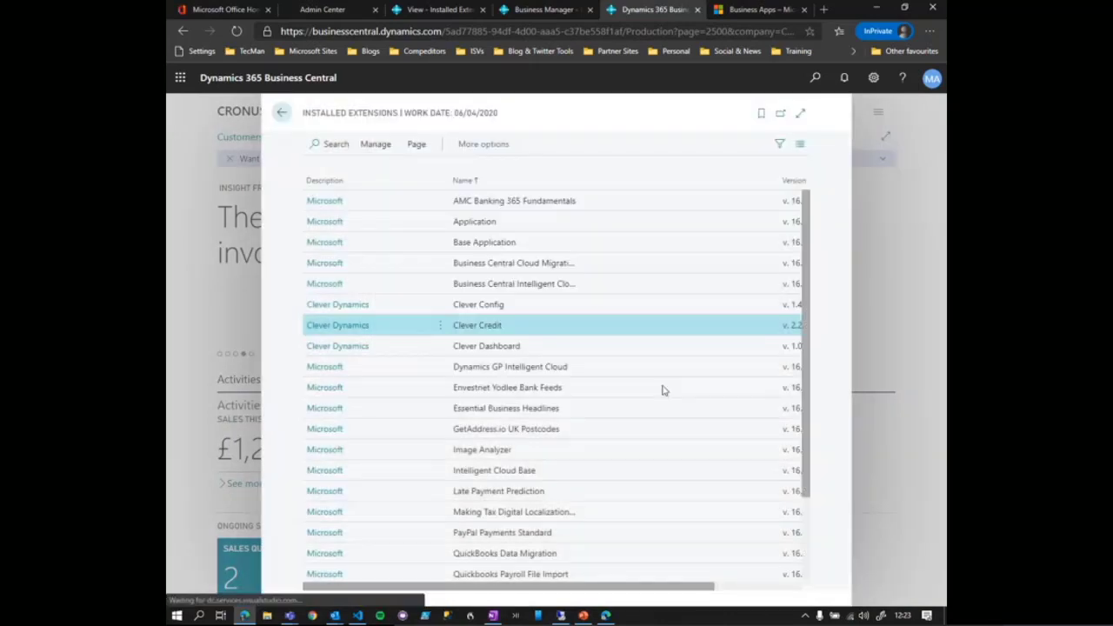
Step: Uninstall the Clever Dashboard extension from the installed extensions list
click(441, 327)
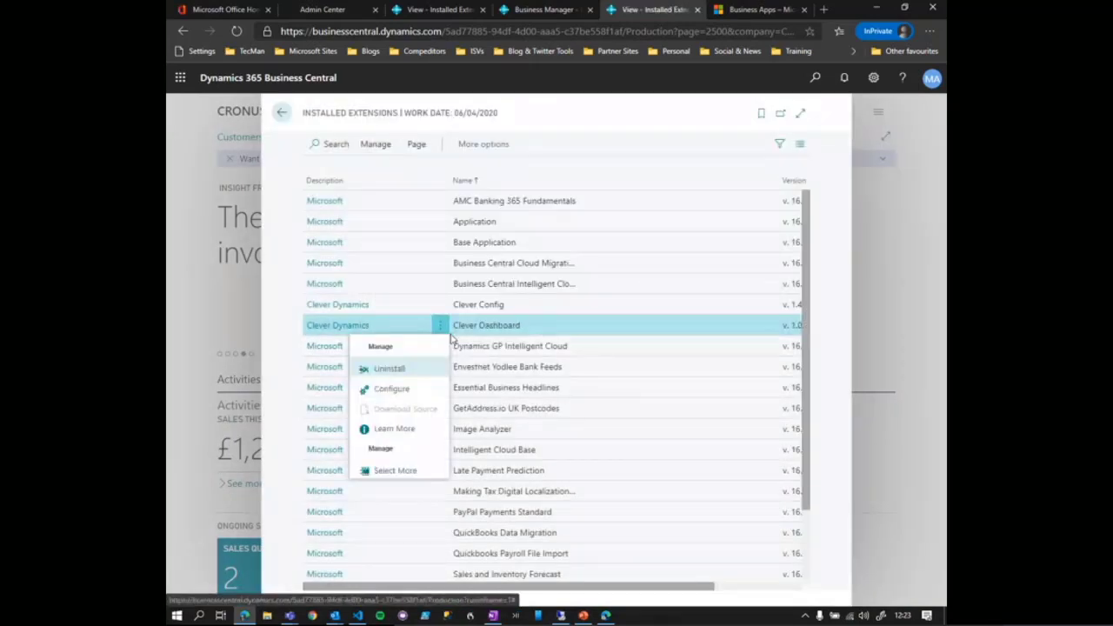
click(417, 373)
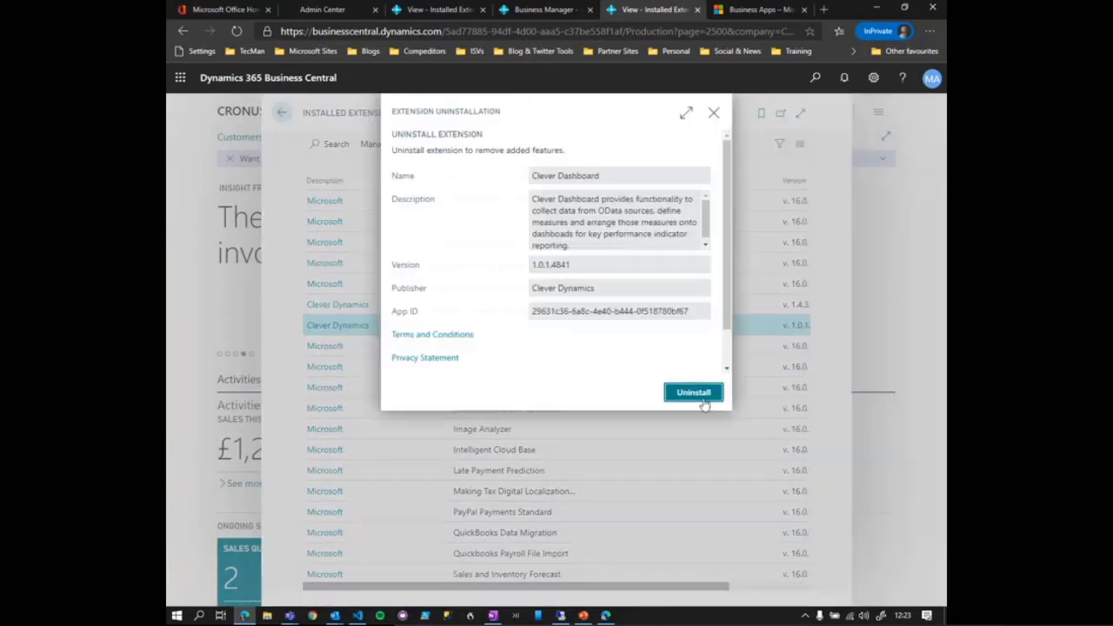
click(705, 396)
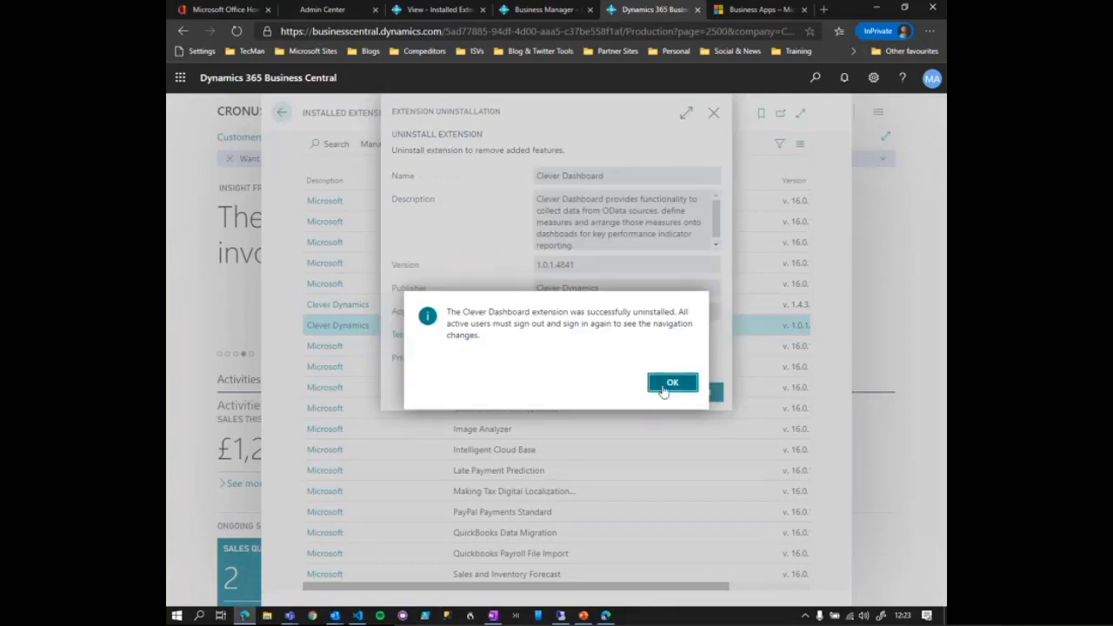
click(663, 391)
Step: Uninstall the Clever Config extension published by Clever Dynamics
click(439, 305)
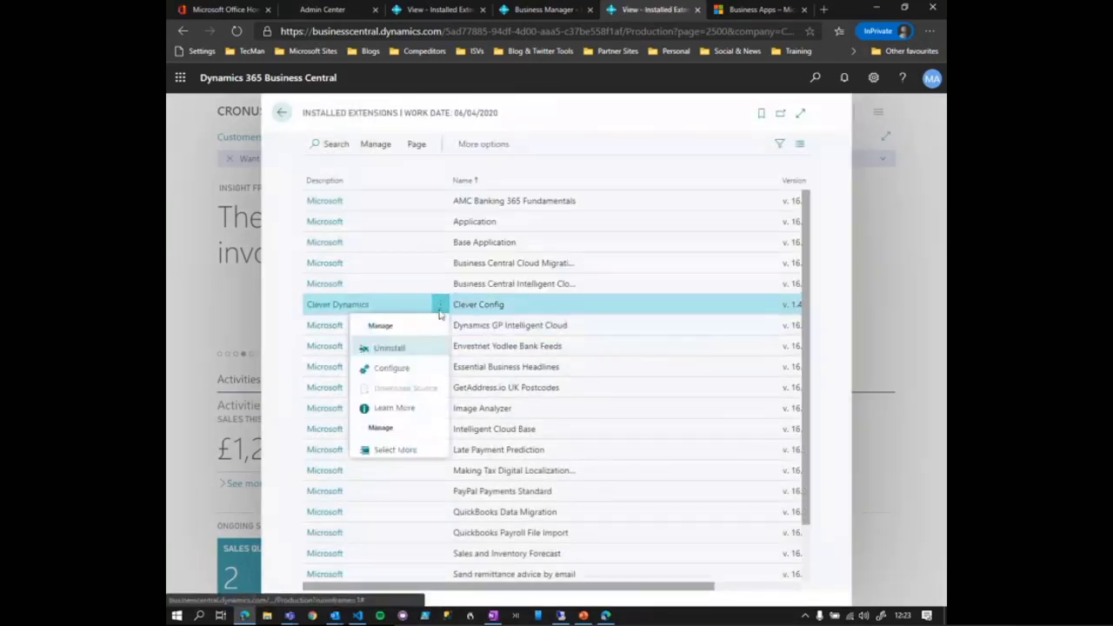
click(399, 355)
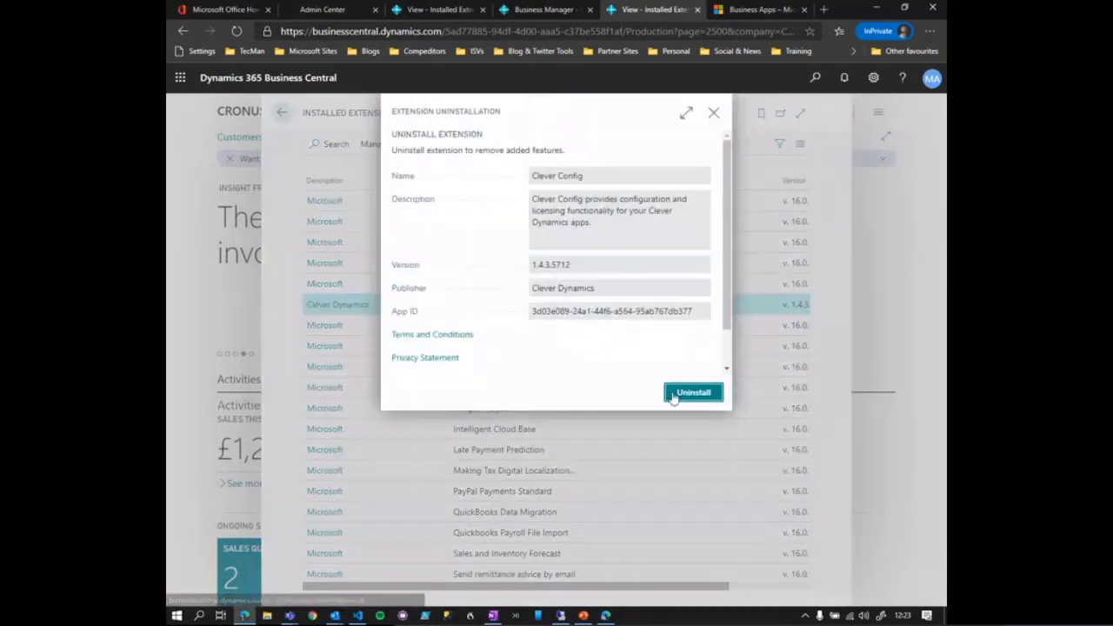
click(675, 396)
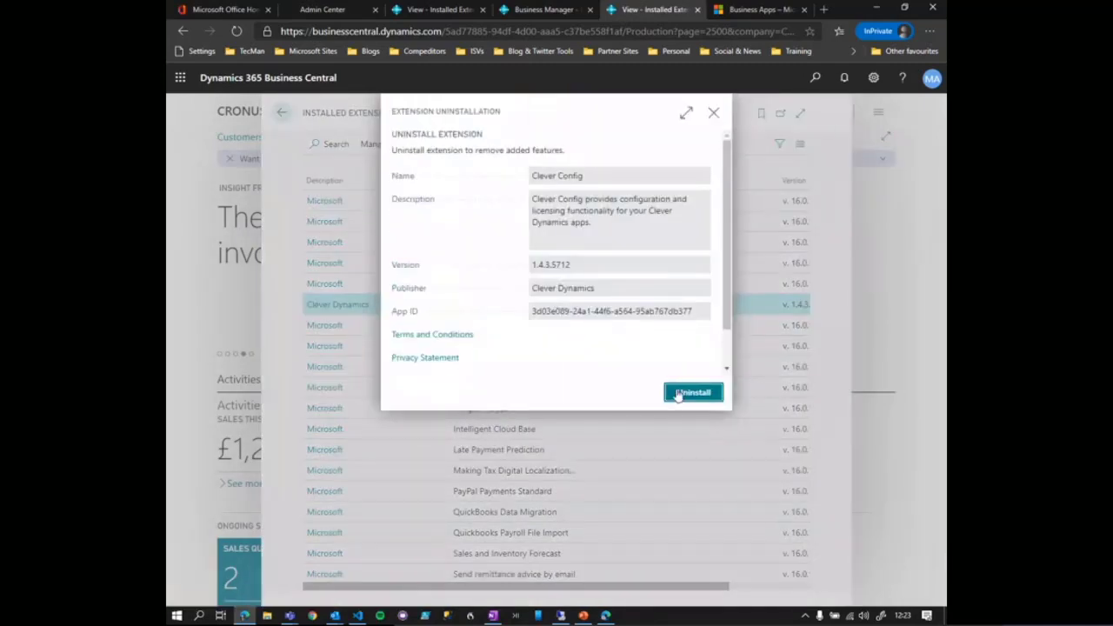
click(671, 383)
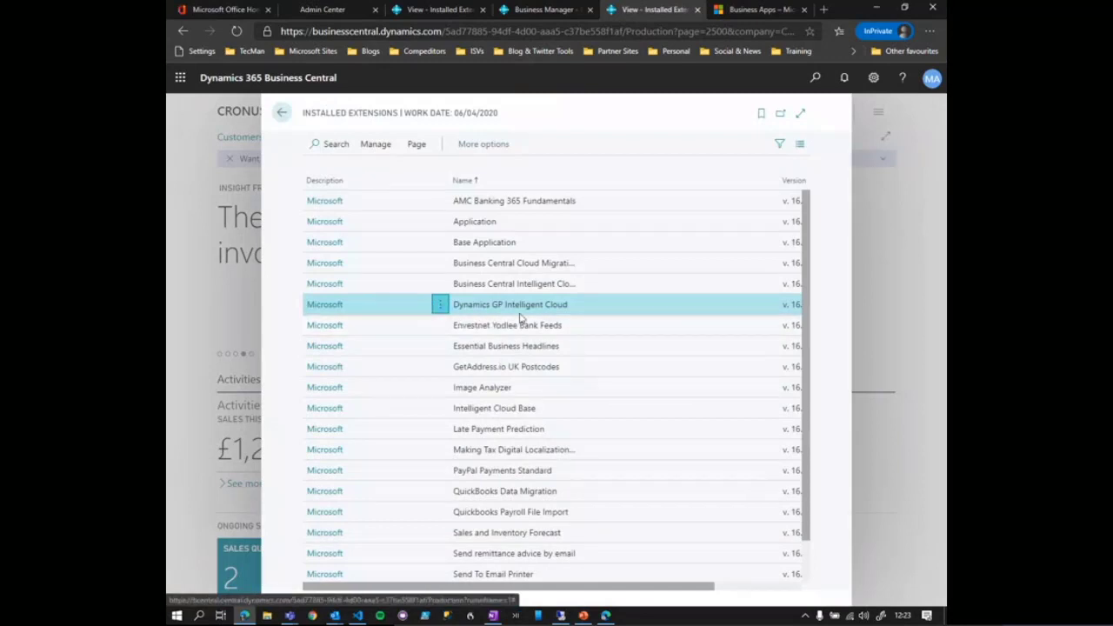
Step: Uninstall Microsoft's Dynamics GP Intelligent Cloud extension
click(440, 304)
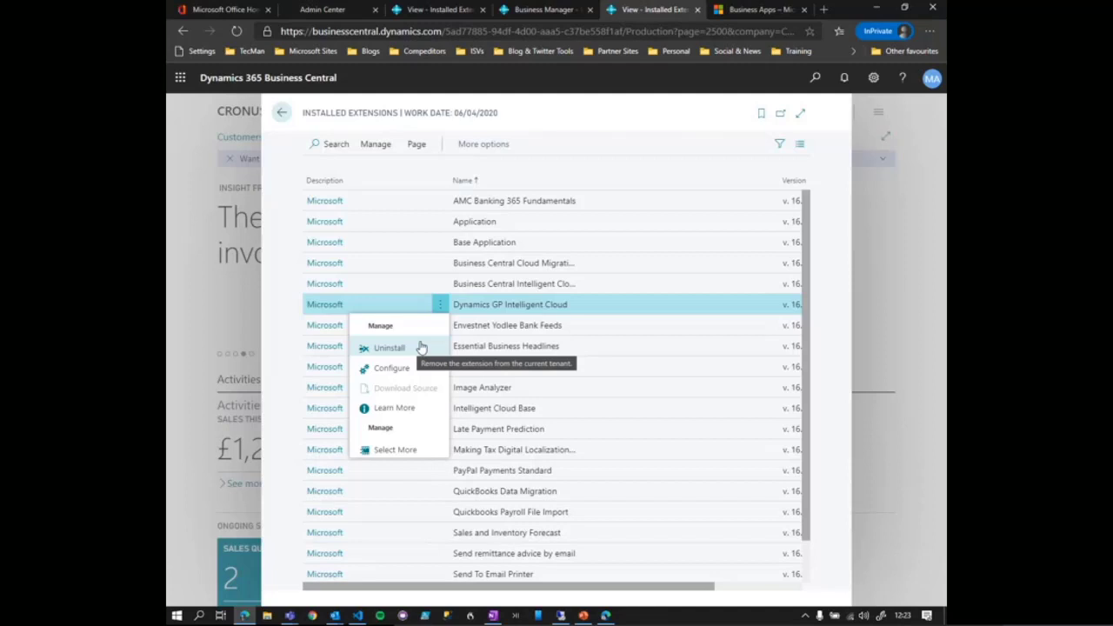
click(420, 348)
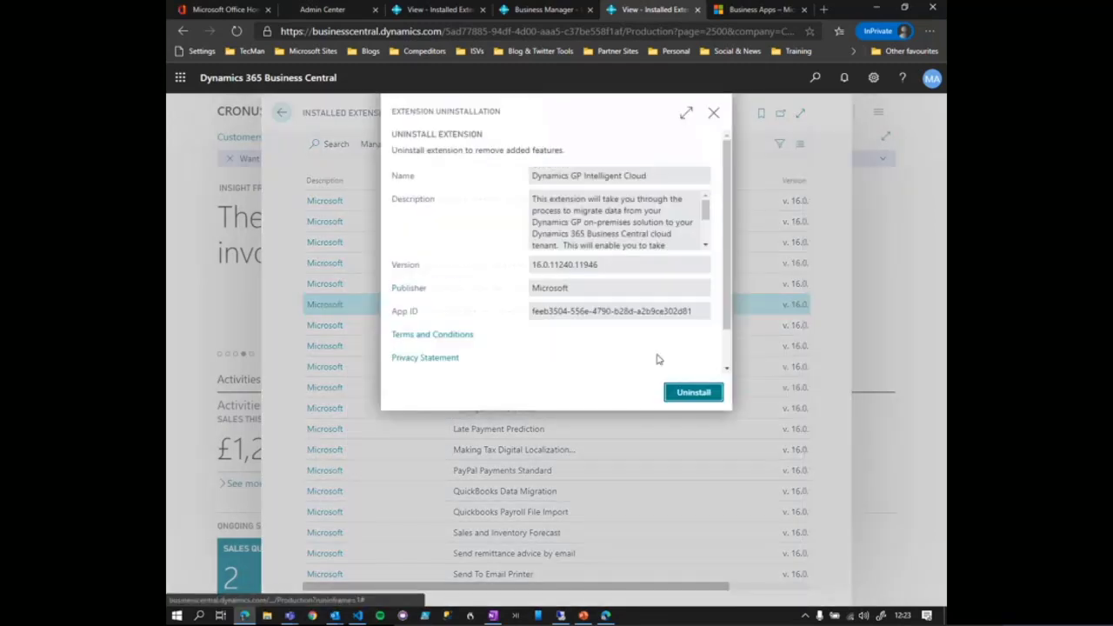
click(687, 389)
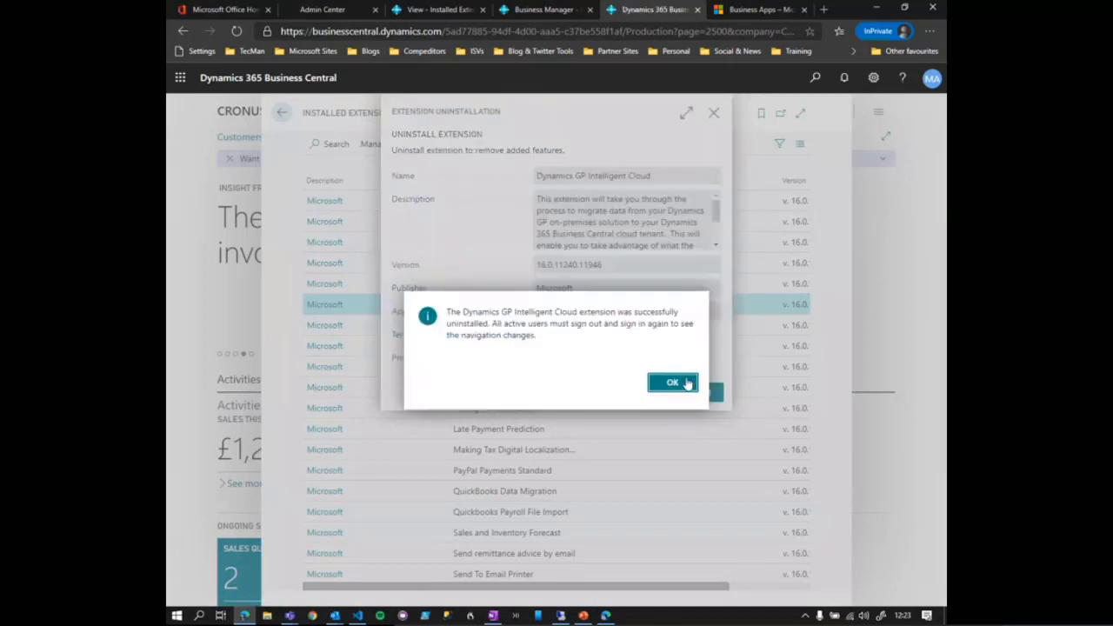
click(677, 385)
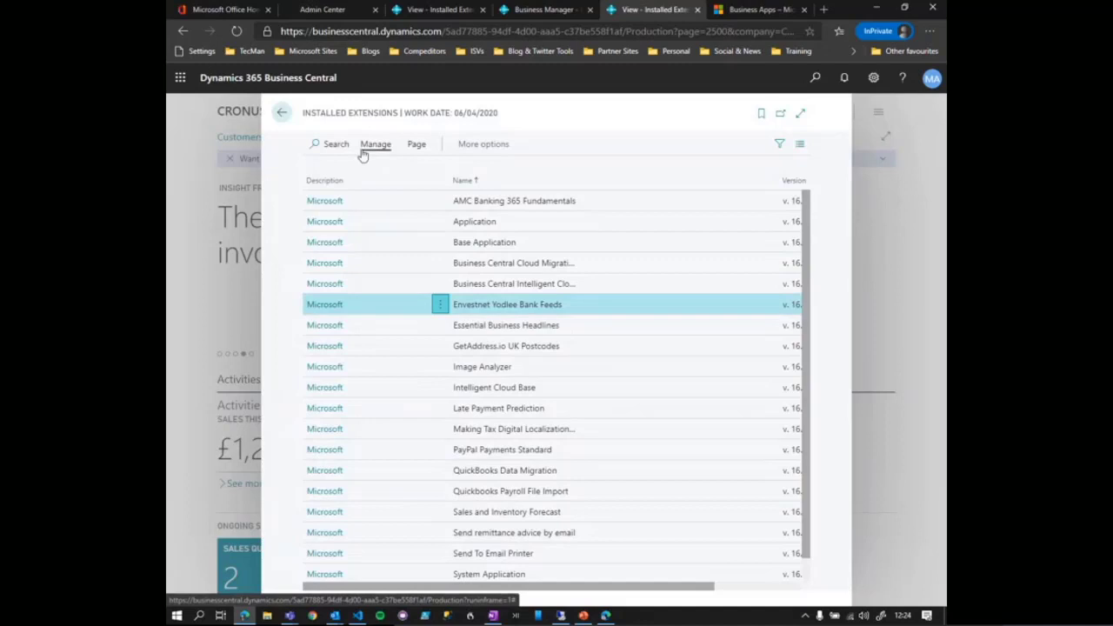
Step: Leave the installed extensions list, search for "clever" to check for remaining Clever pages, and close the search
click(285, 118)
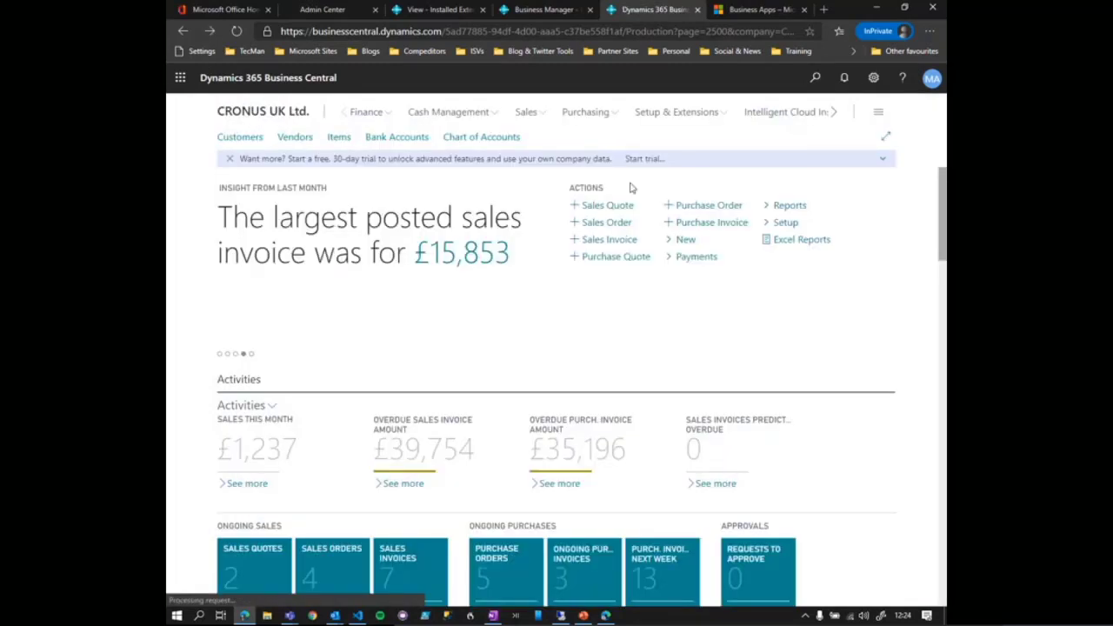
click(817, 76)
text(cl)
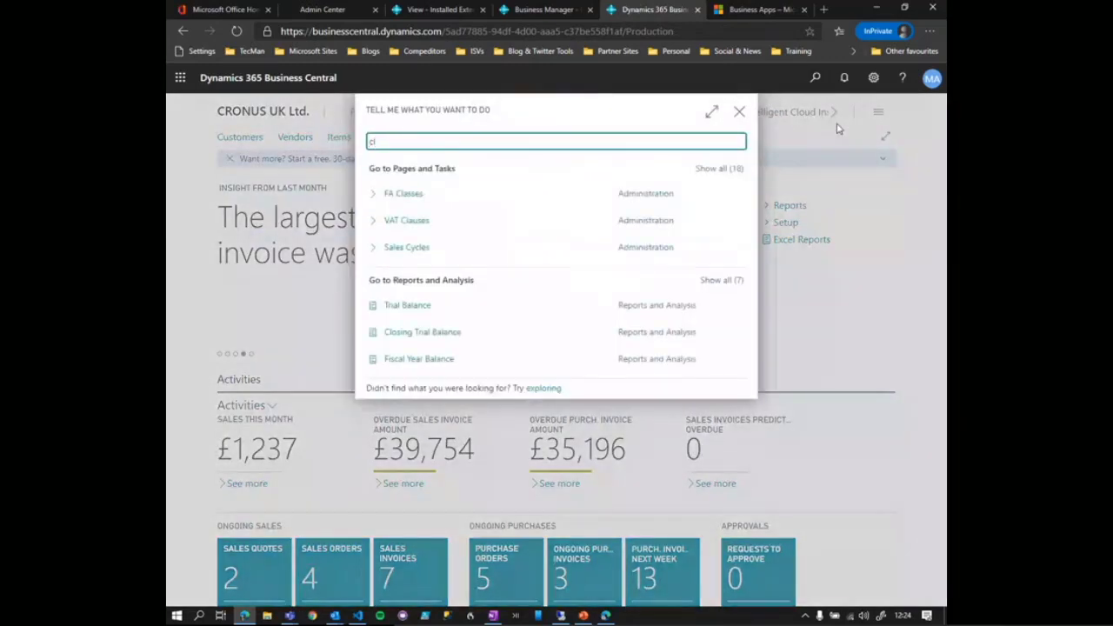
text(ever)
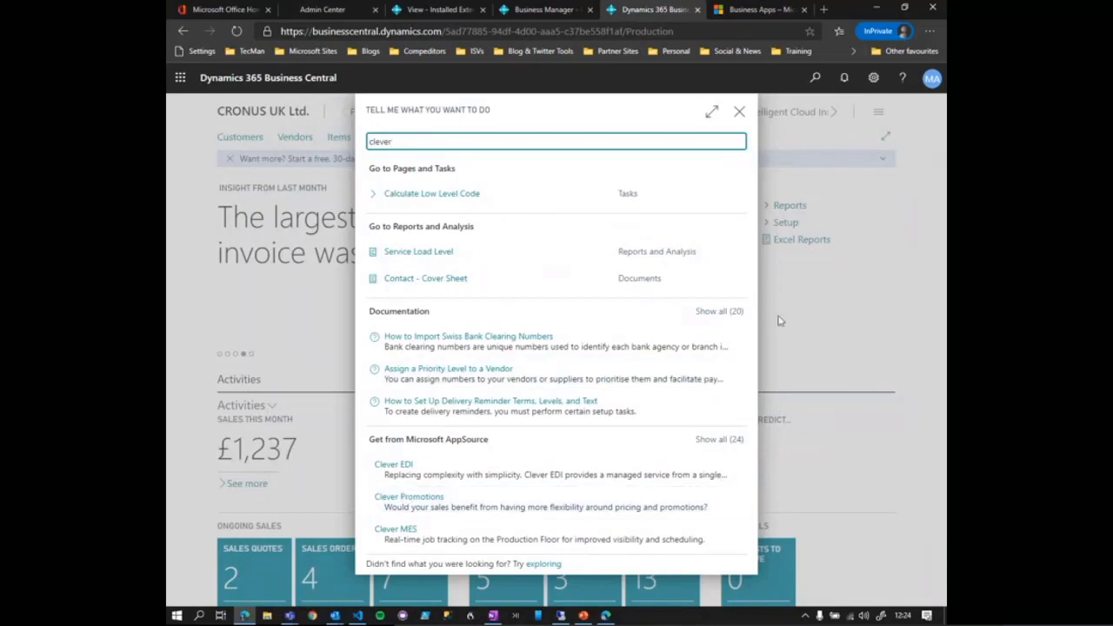
click(740, 113)
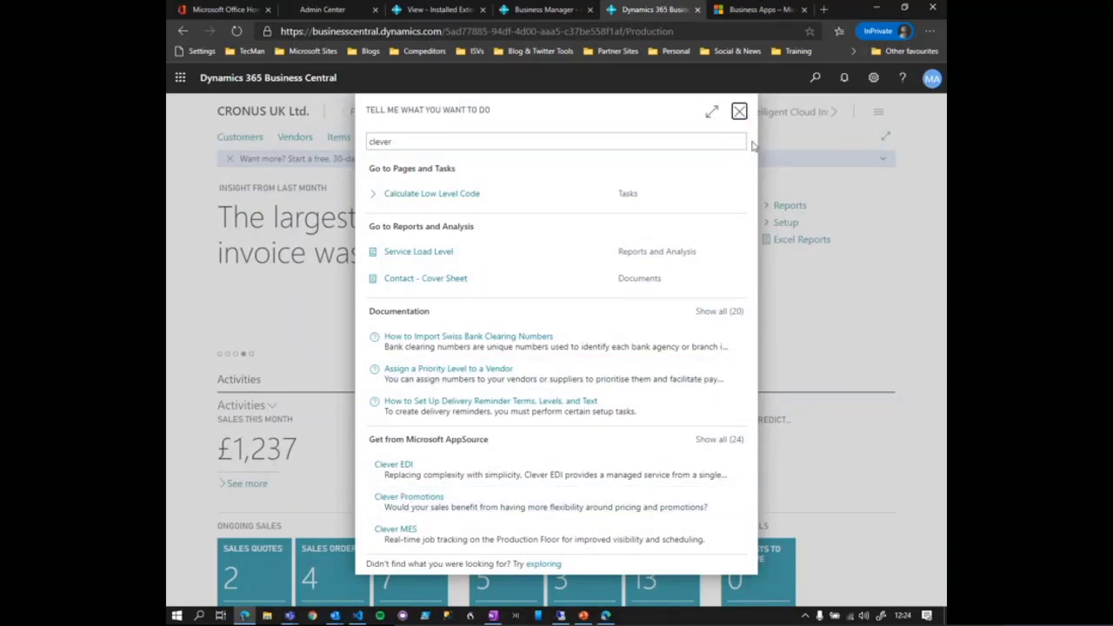
click(768, 185)
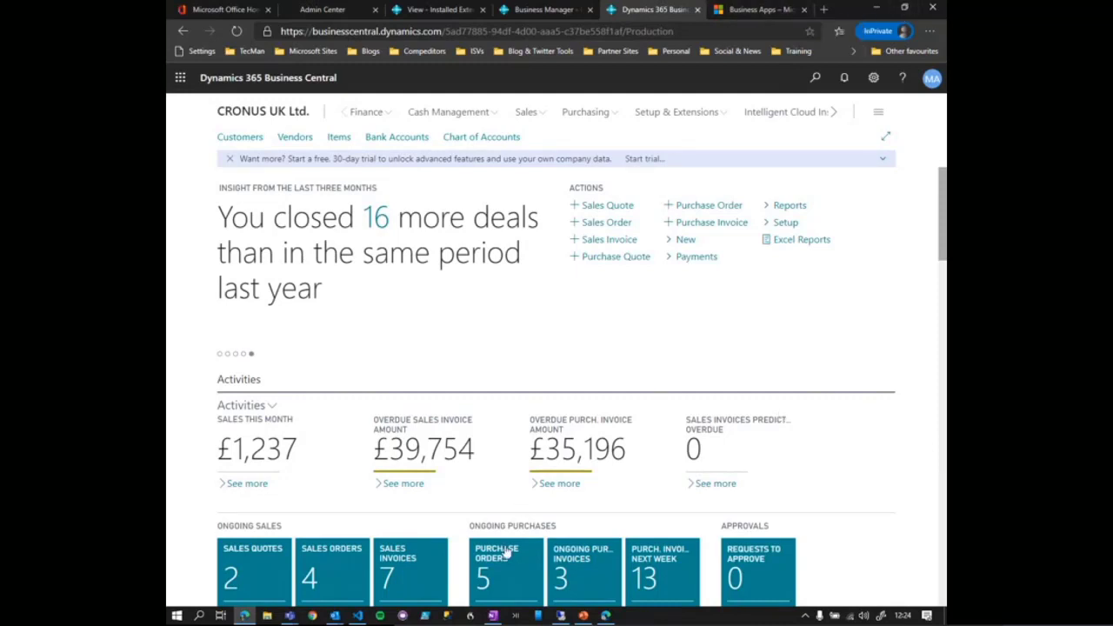
Step: Switch to Visual Studio Code and review the customer table extension, the customer list and card page extensions, and launch.json
click(357, 615)
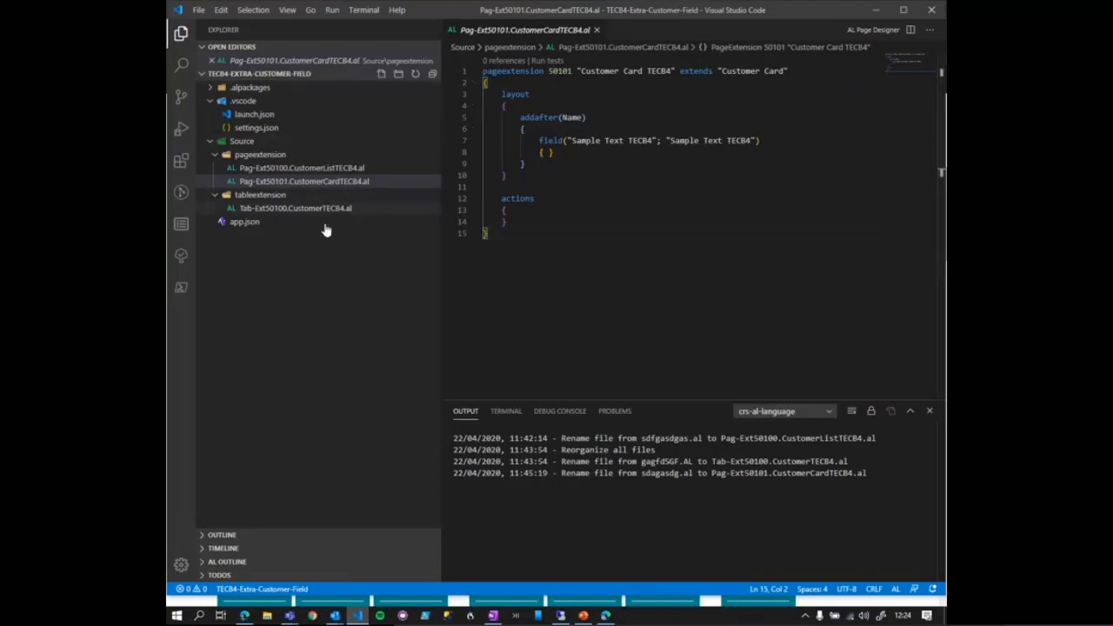
click(359, 210)
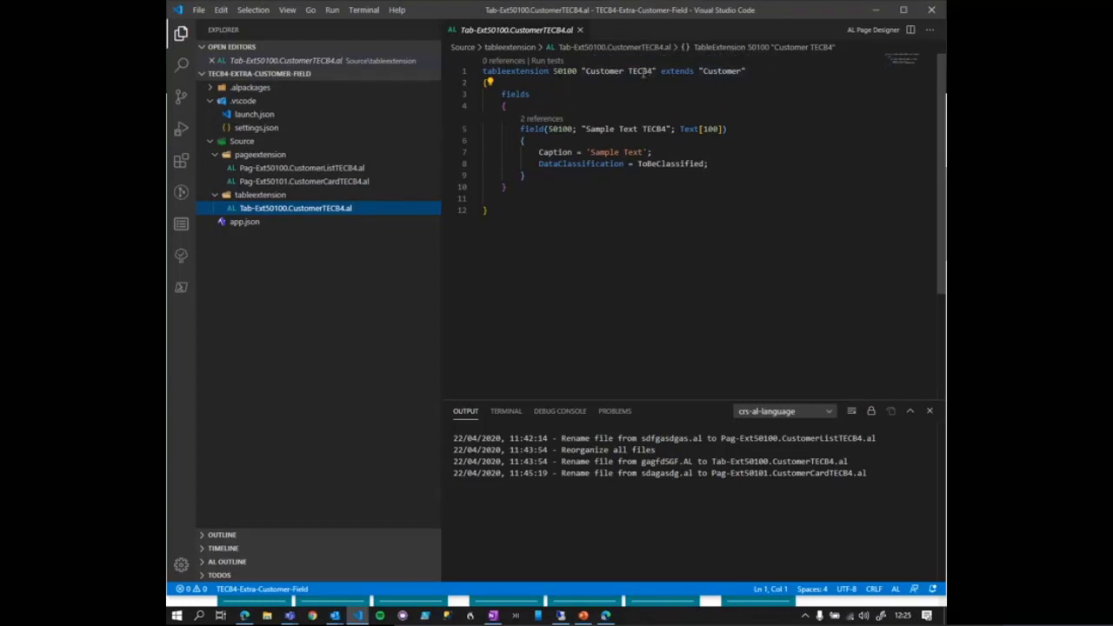
click(339, 168)
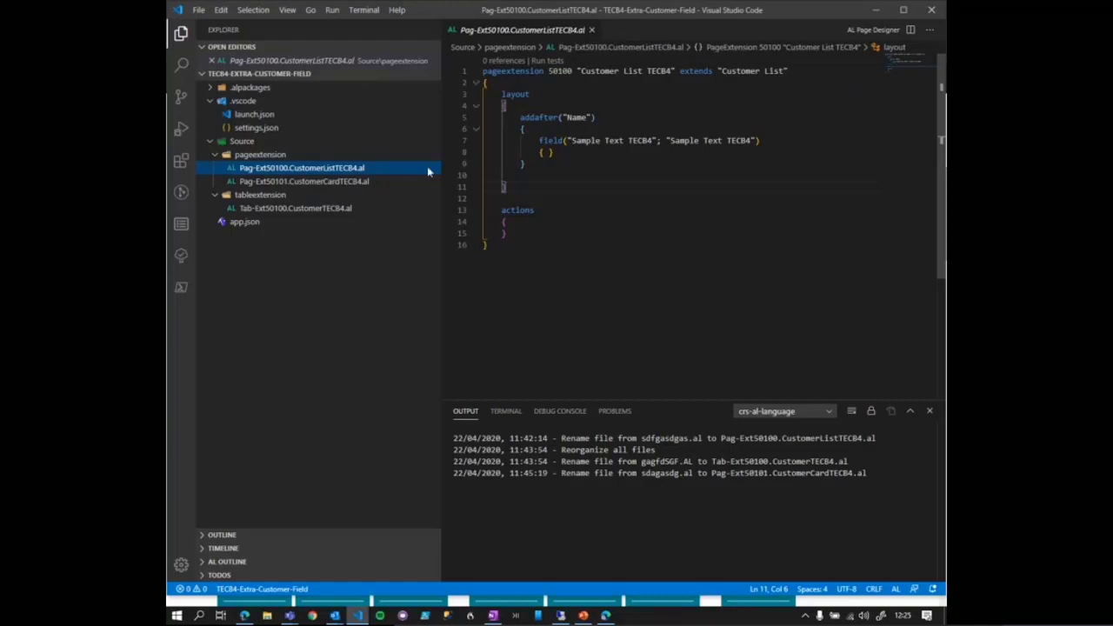
click(315, 182)
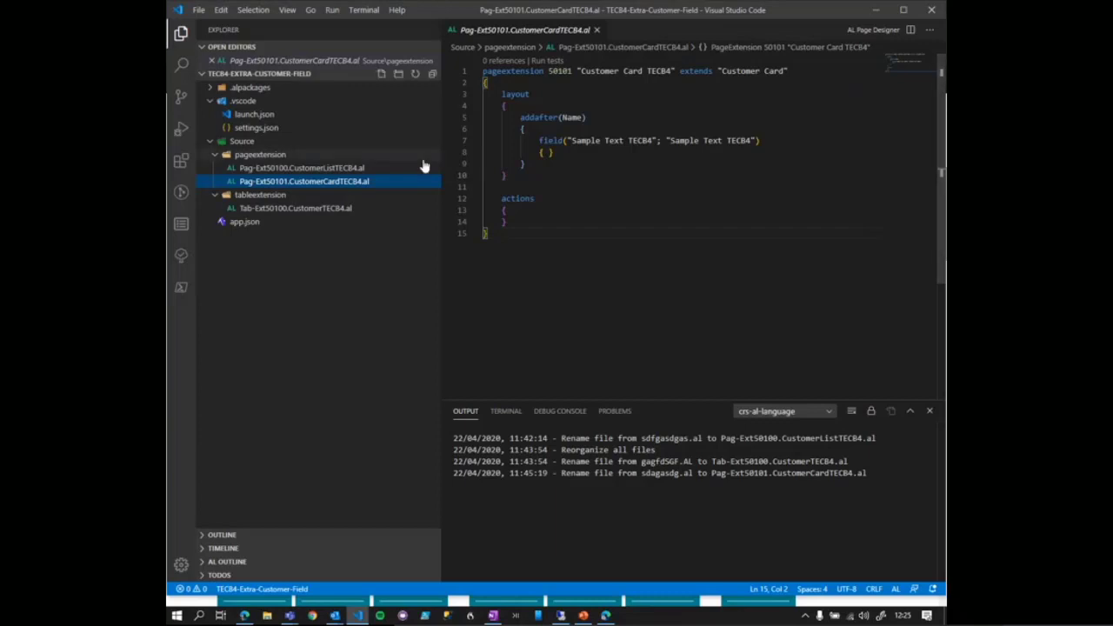
click(254, 114)
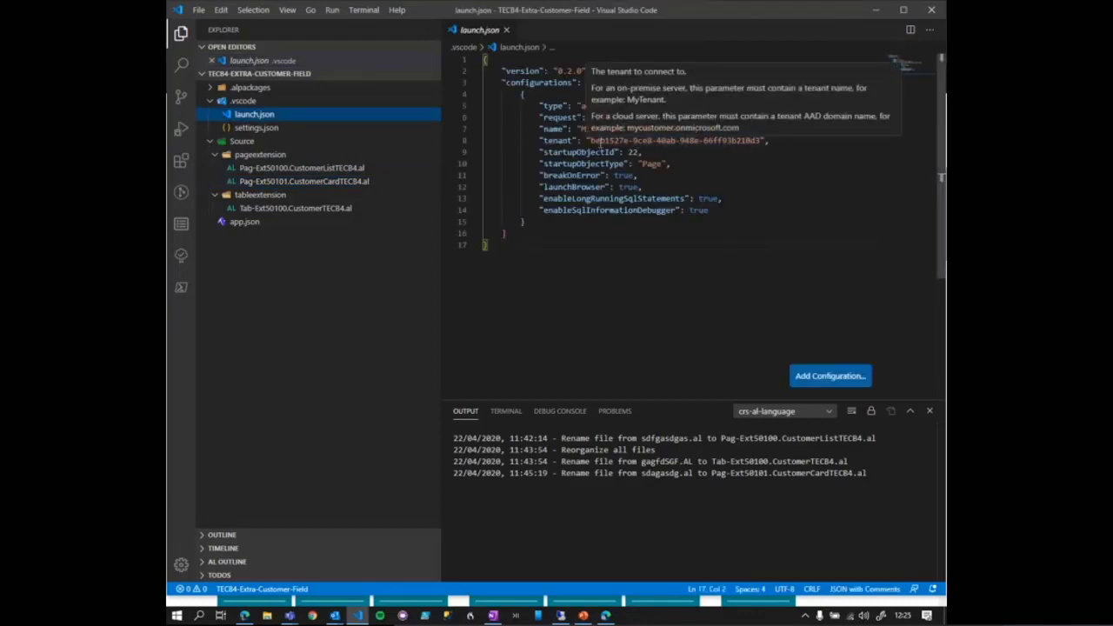
mouse_move(660, 136)
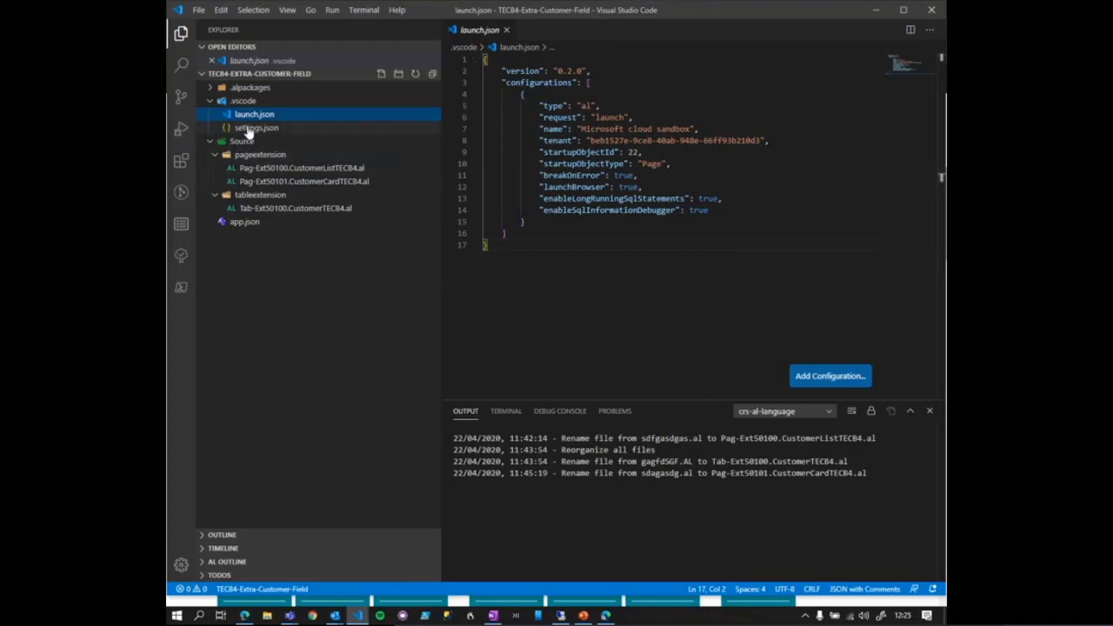
Step: Publish the TECB4-Extra-Customer-Field extension to the Microsoft cloud sandbox without debugging
click(286, 10)
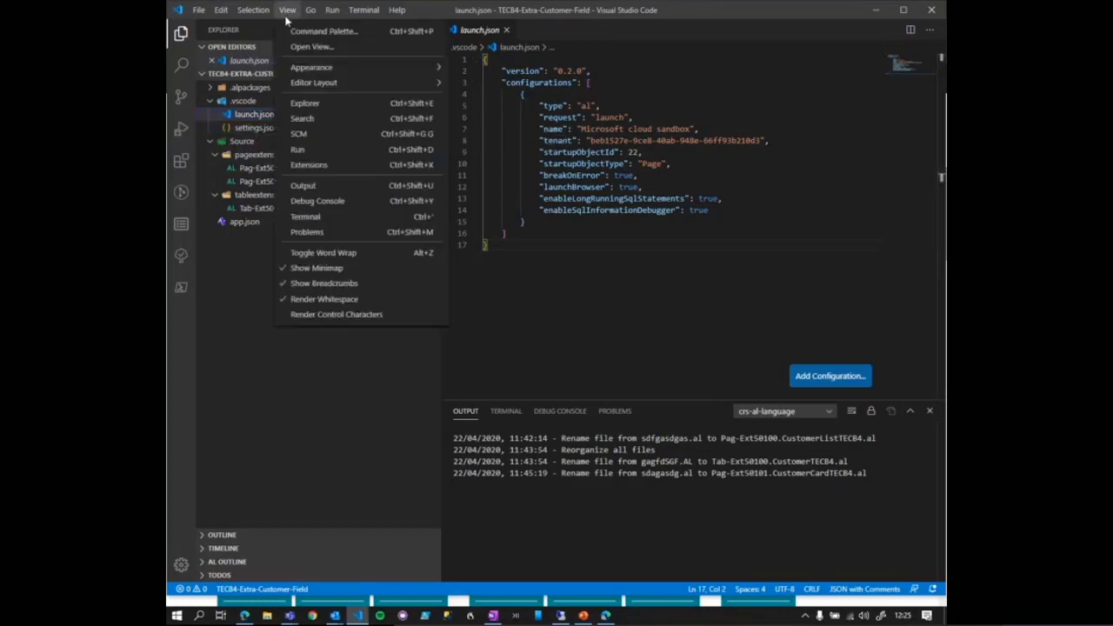
click(302, 33)
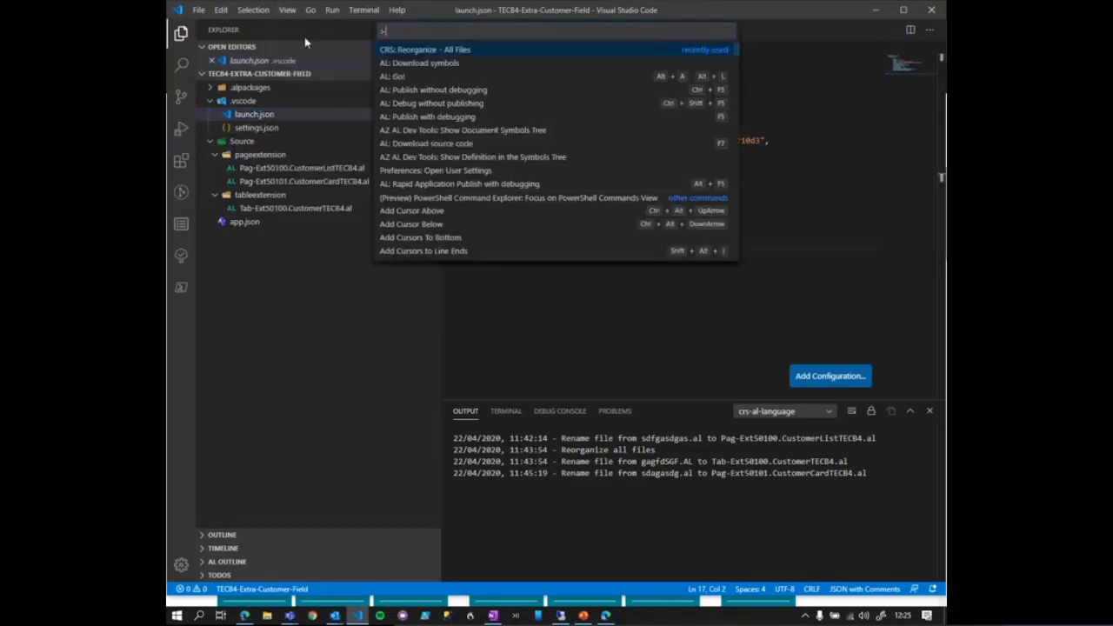
click(439, 92)
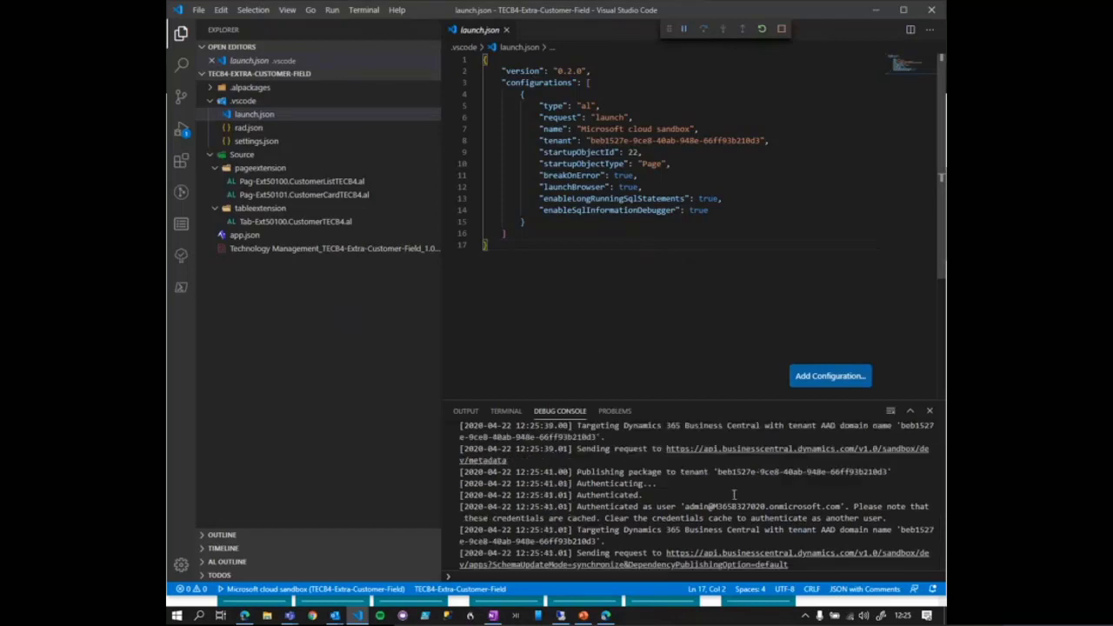
Step: Switch to the Business Central Admin Center in the browser, open the Sandbox environment, and find Extension Management by searching for "extension"
click(607, 615)
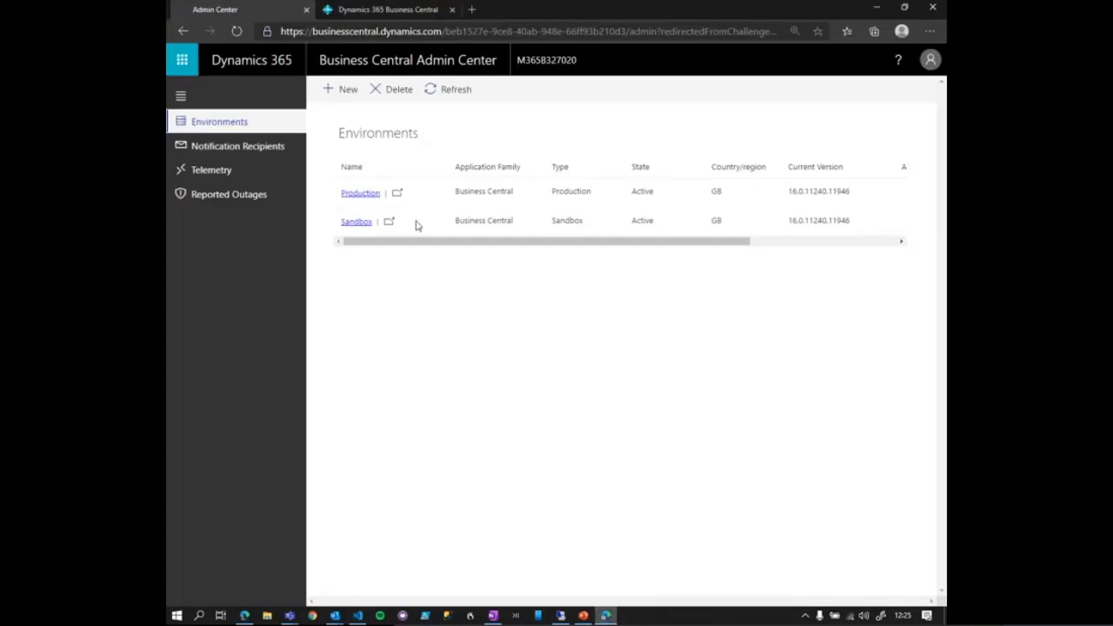
click(363, 224)
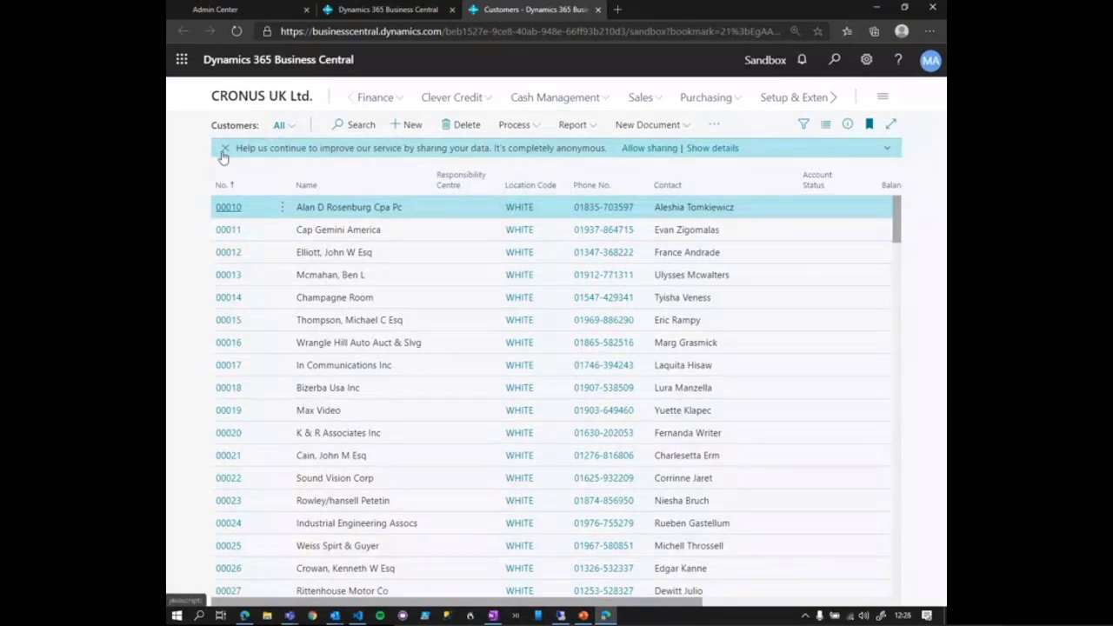
click(835, 62)
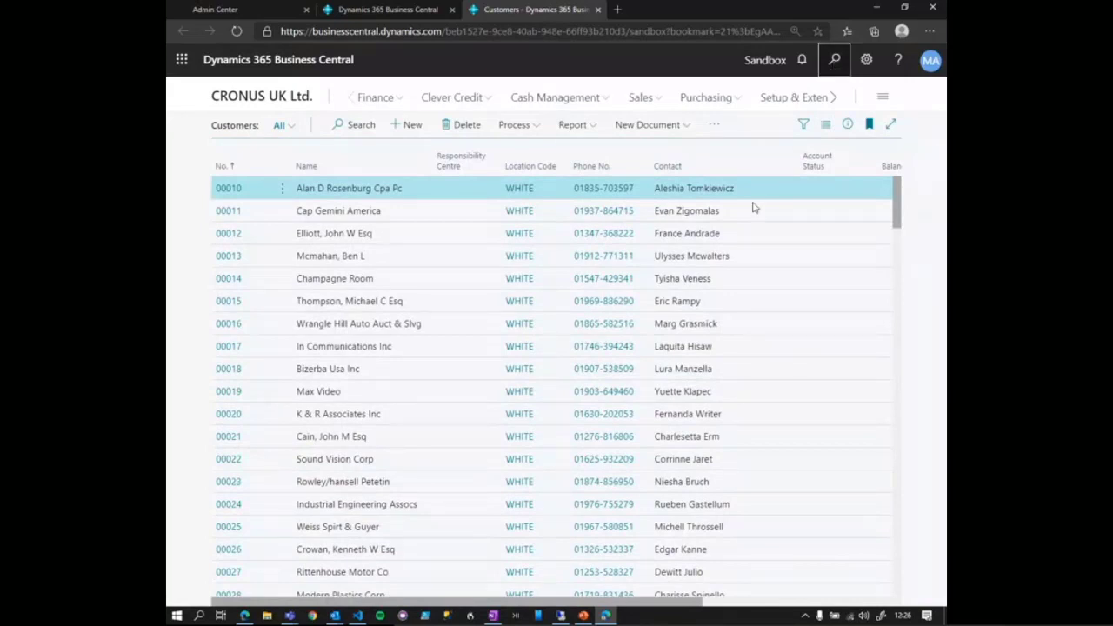
text(extensio)
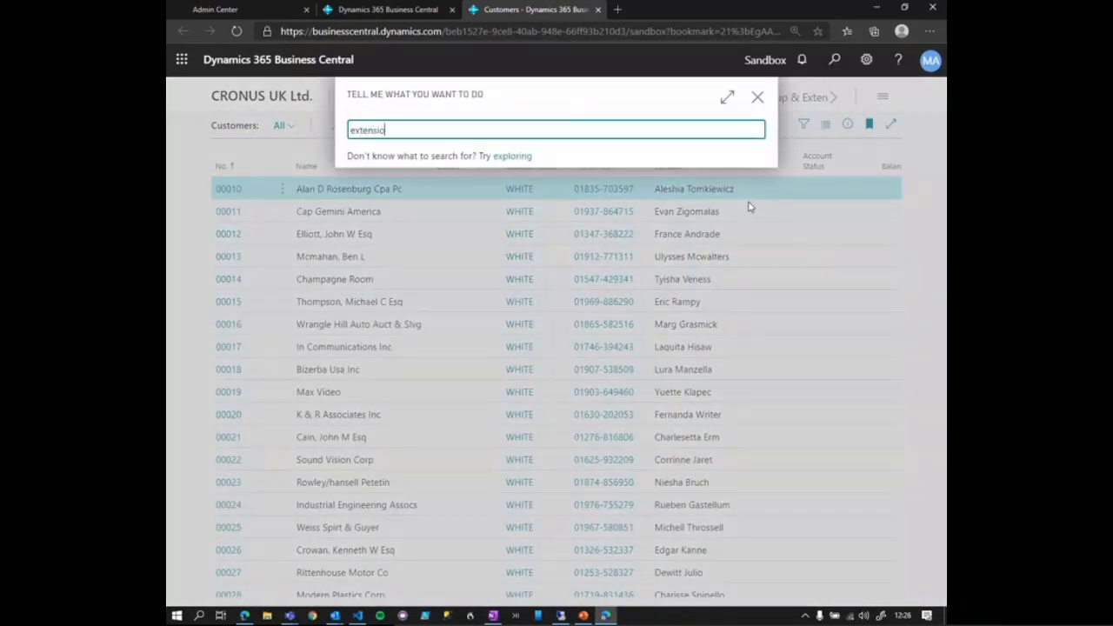
text(n)
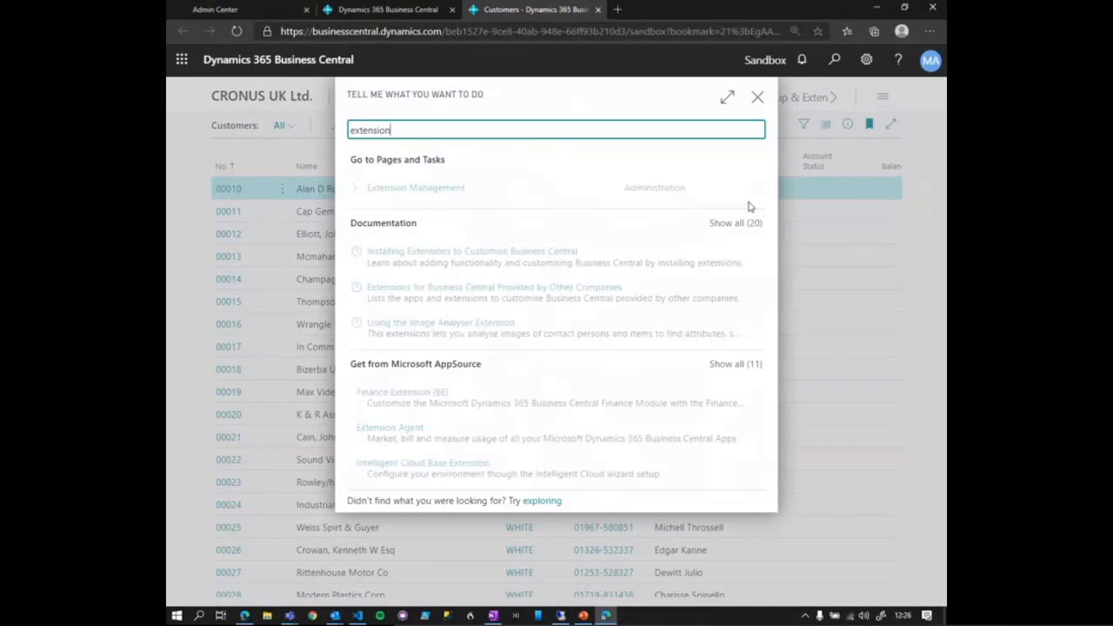
click(387, 191)
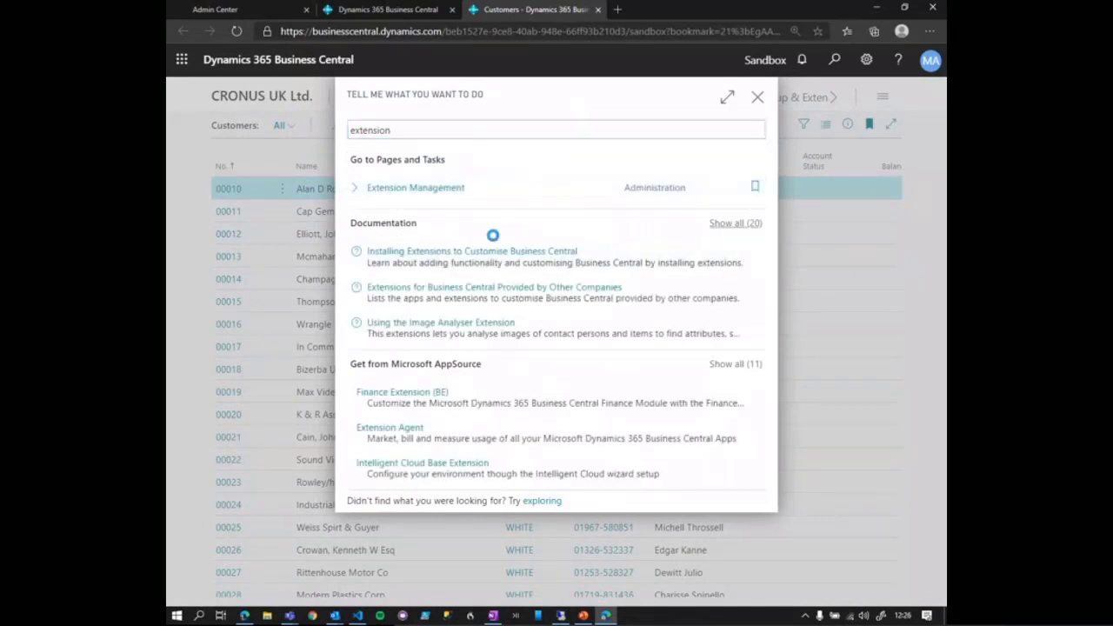
Step: Find TECB4-Extra-Customer-Field among the sandbox's installed extensions, view its details, and close them without uninstalling
scroll(531, 567, down, 10)
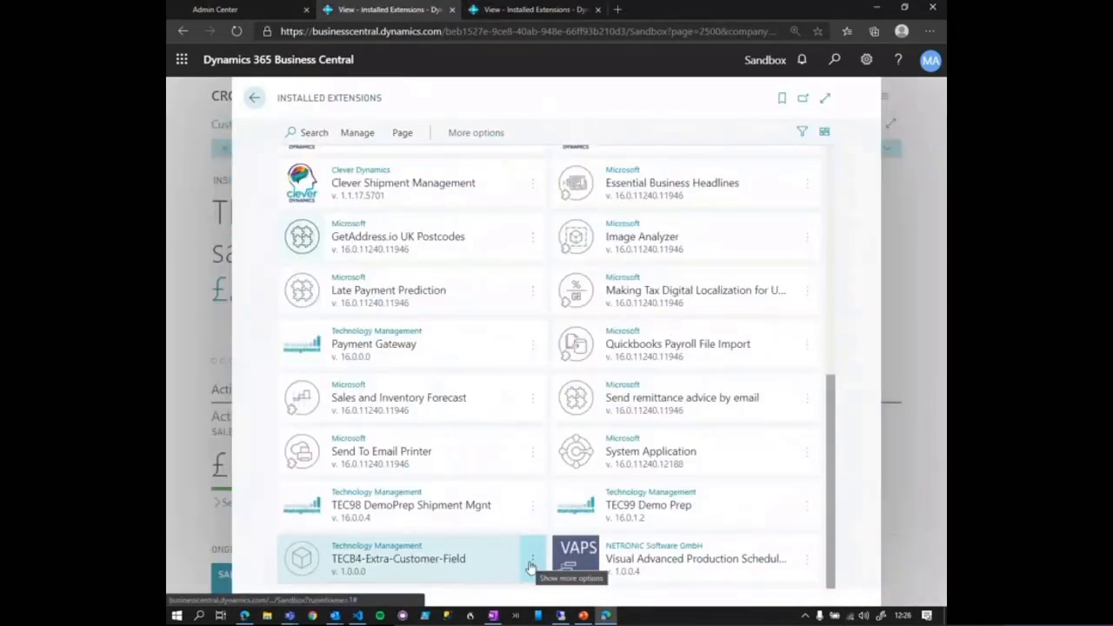
click(370, 563)
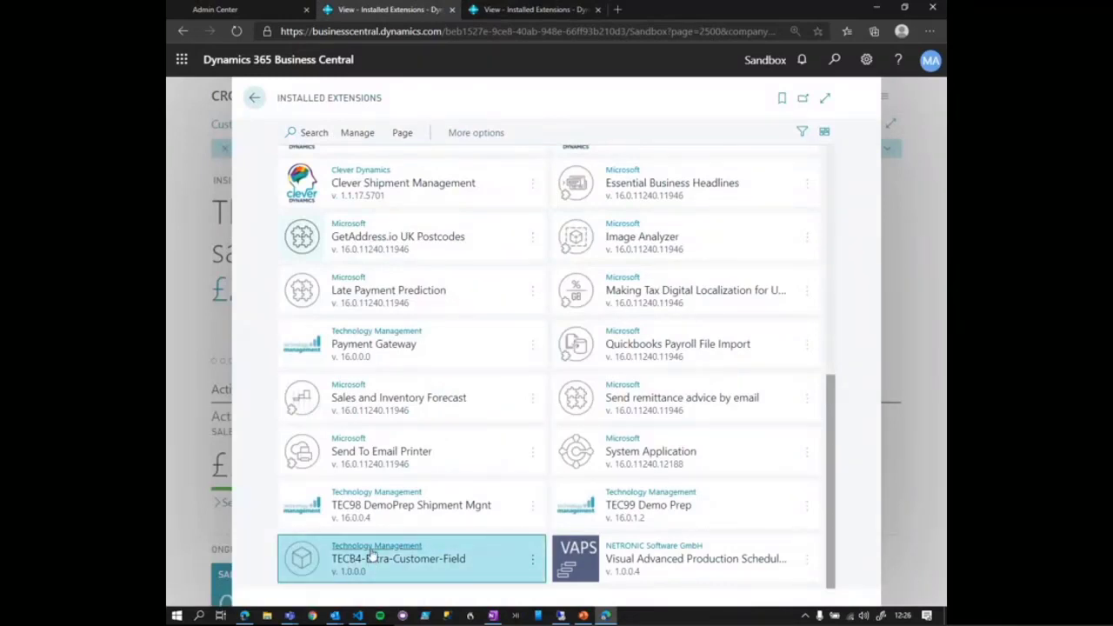
click(369, 556)
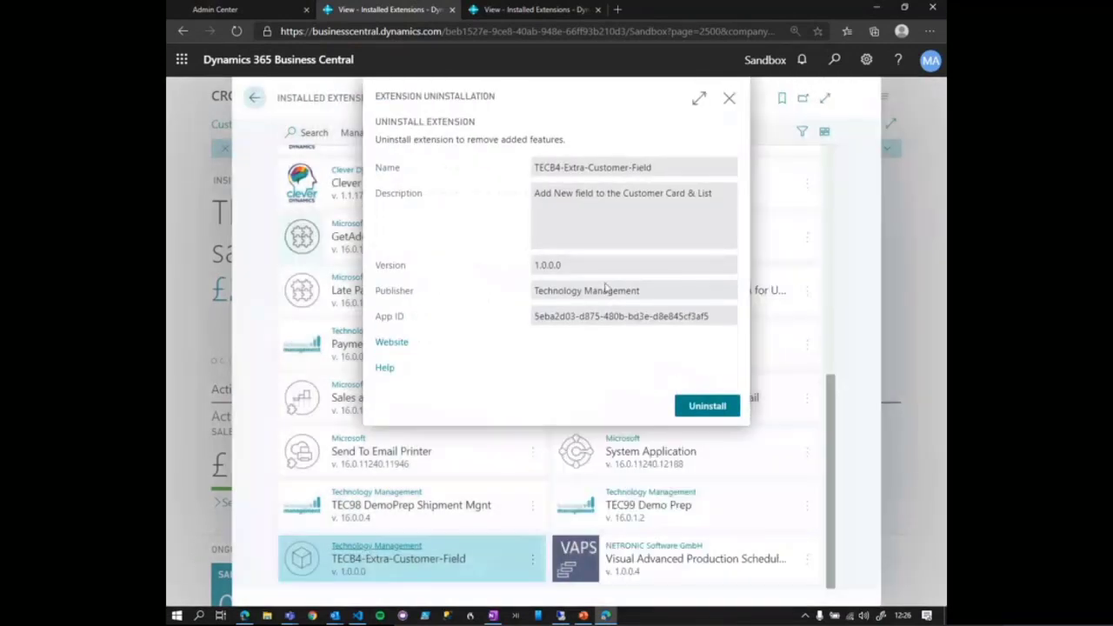
key(Escape)
key(Escape)
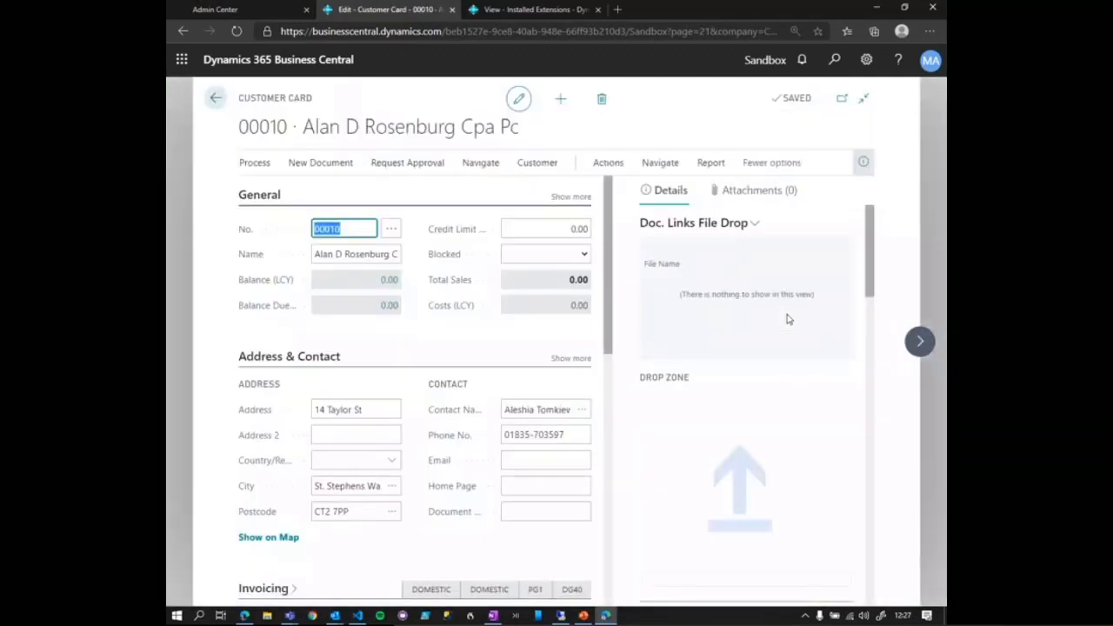
Step: Search for "extension" from the customer card and browse to the end of the installed extensions list
click(831, 65)
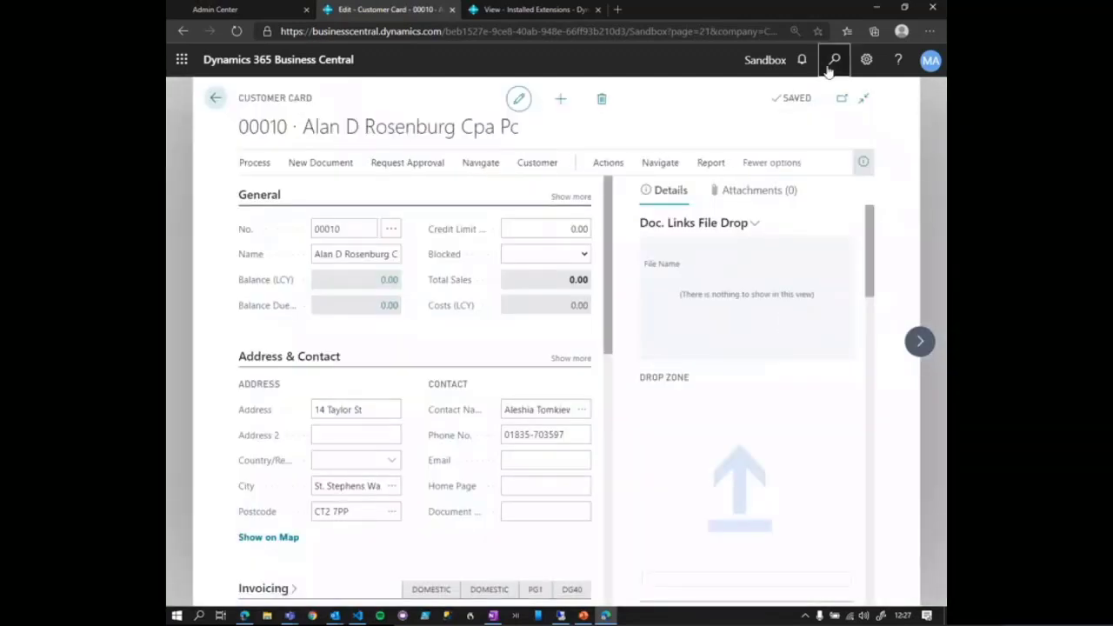
text(extension)
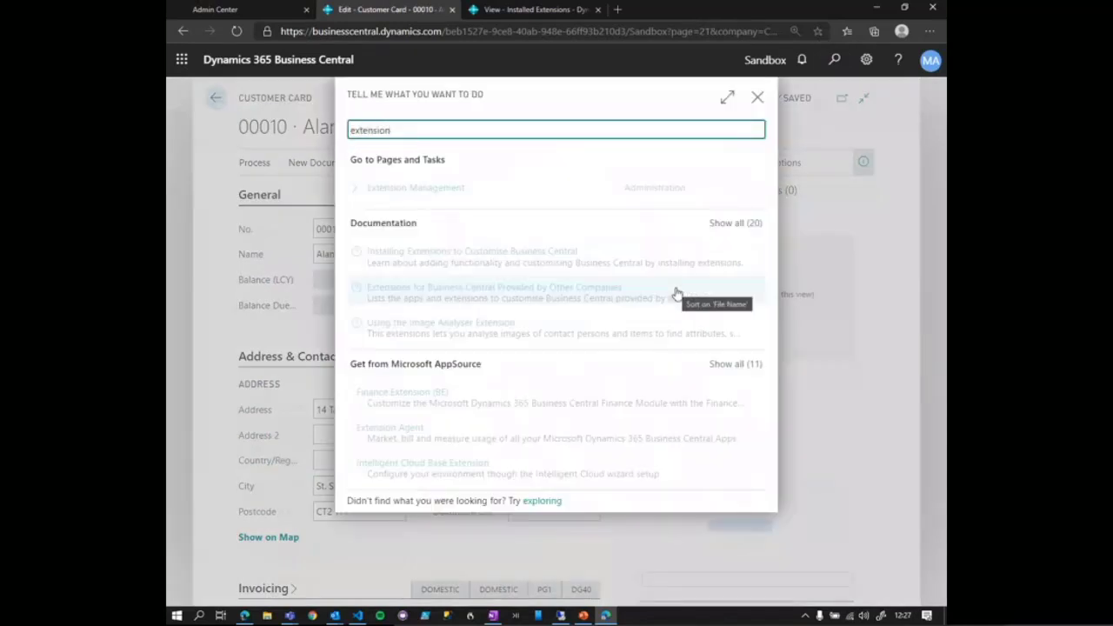
key(Return)
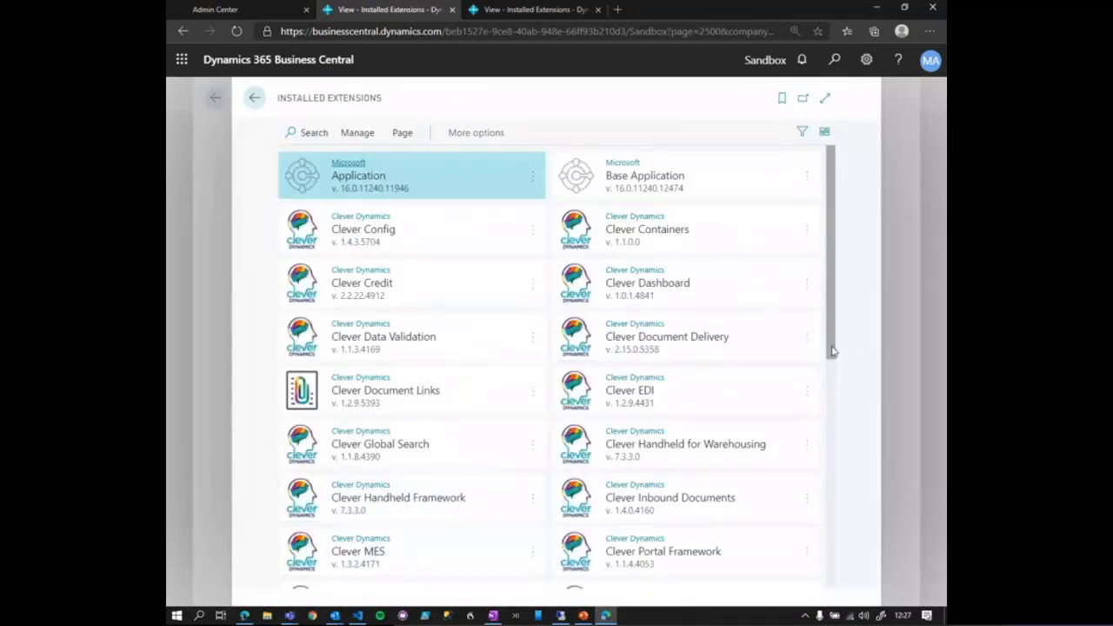
scroll(815, 378, down, 5)
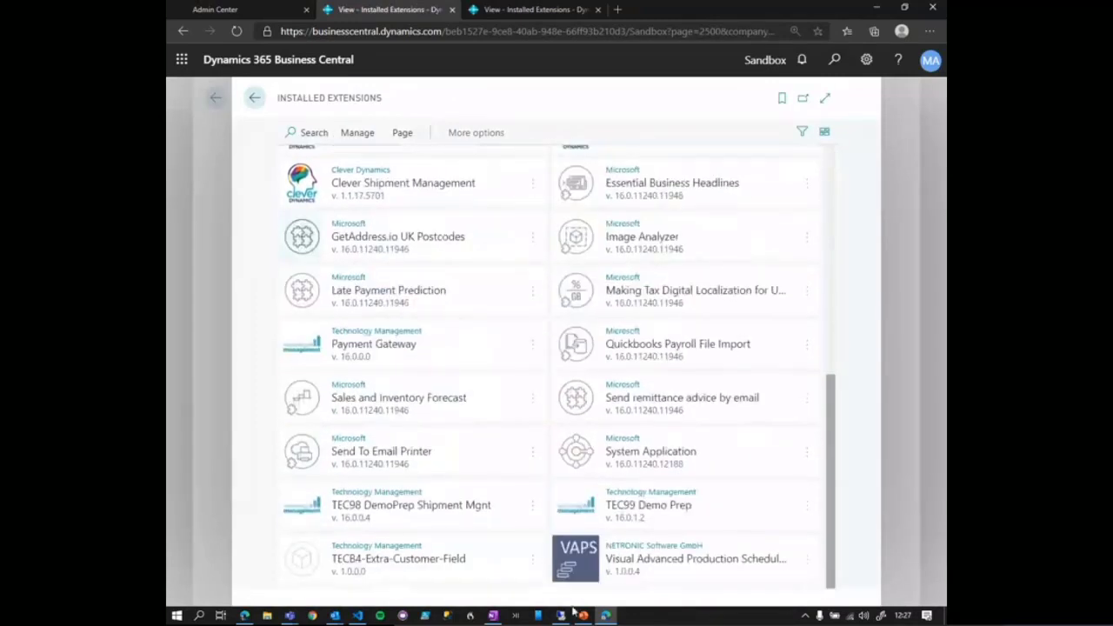
Step: Check the management options of TECB4-Extra-Customer-Field, then view its uninstallation page again and close it without uninstalling
click(532, 561)
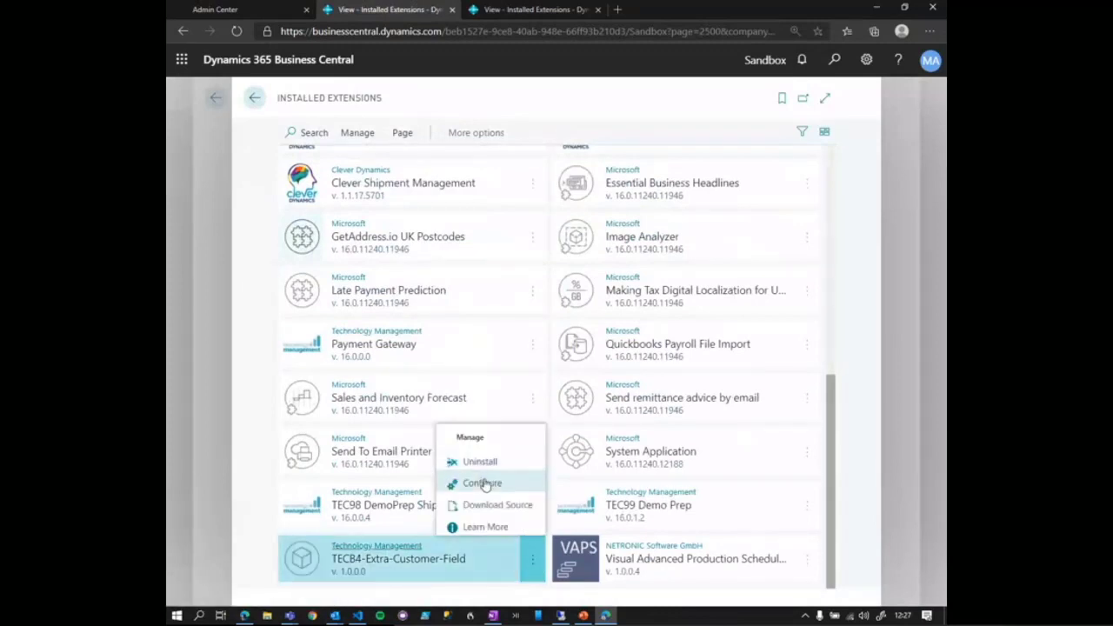
click(396, 549)
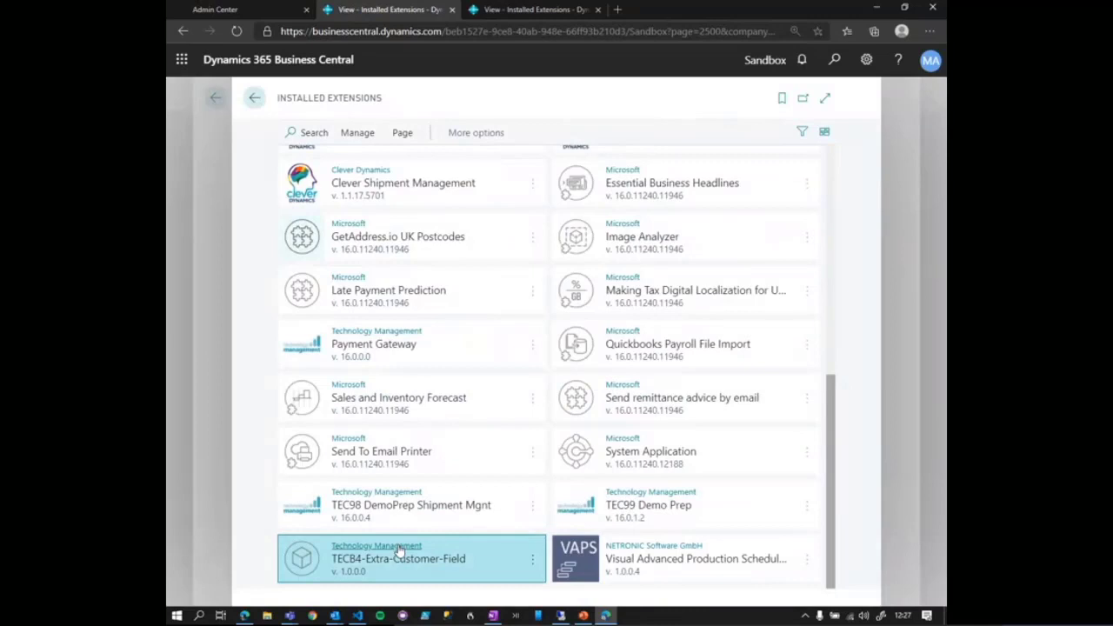
click(399, 553)
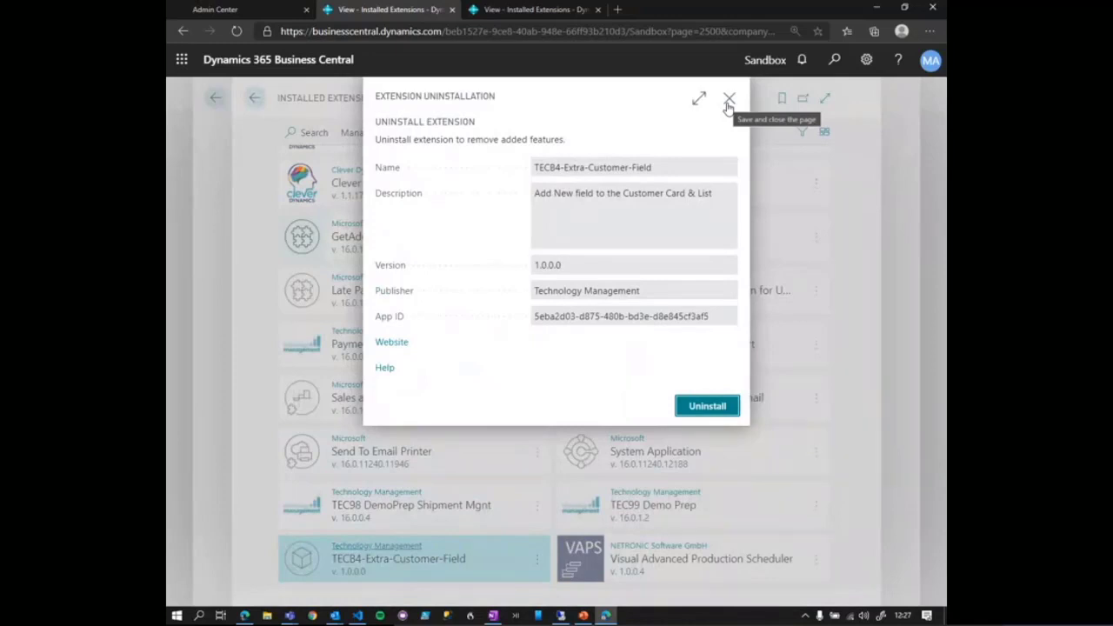
click(728, 100)
Step: Go back through the customer card and customer list to the Business Manager home page
click(217, 100)
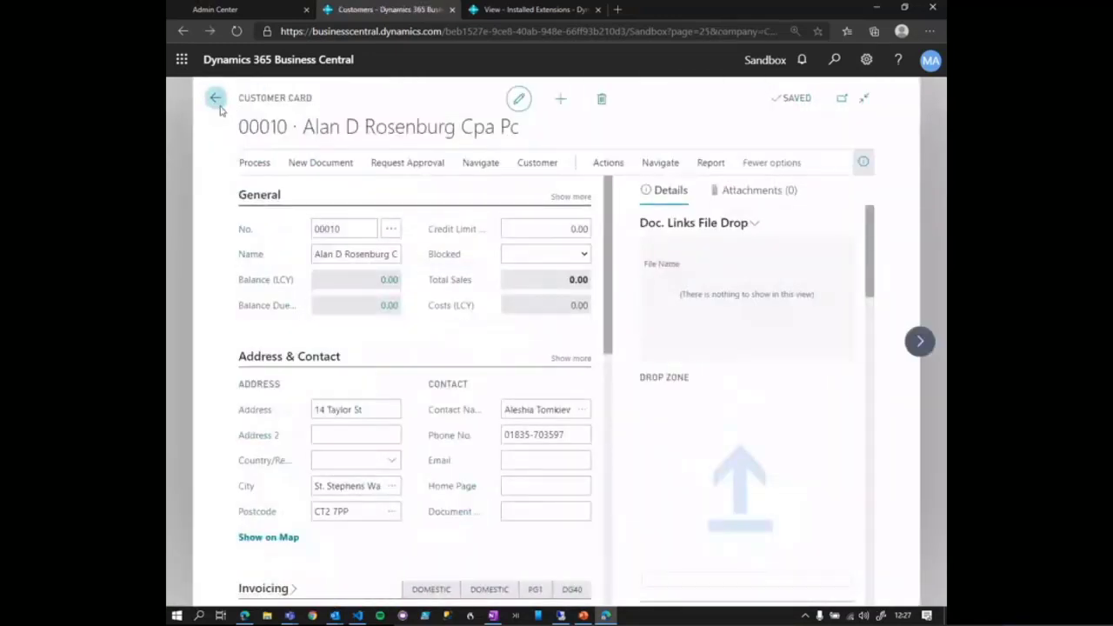
click(217, 100)
click(217, 122)
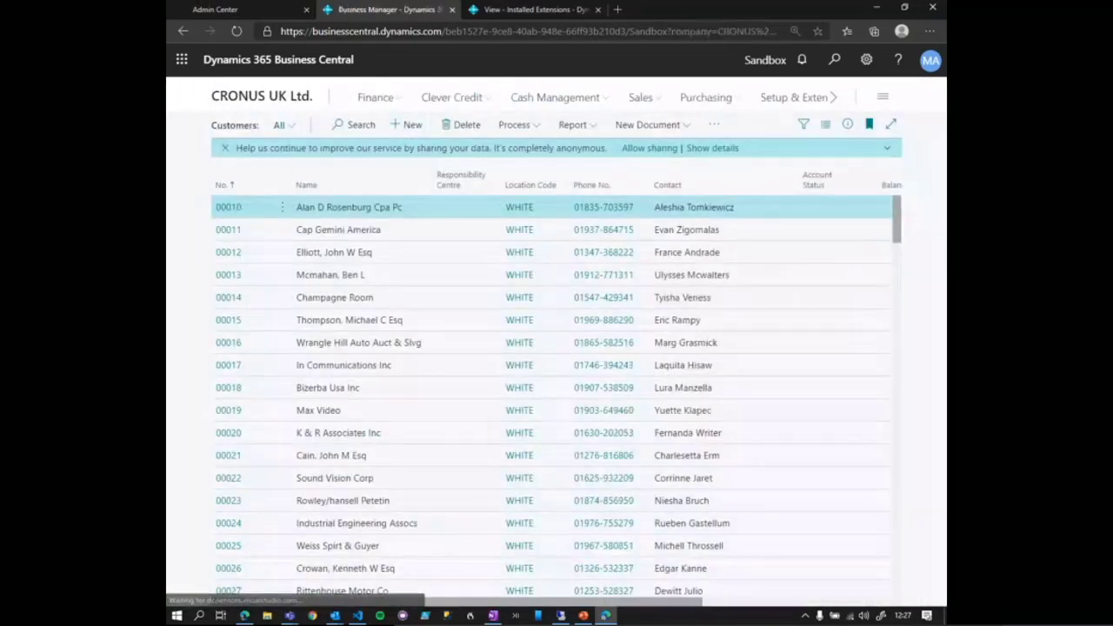